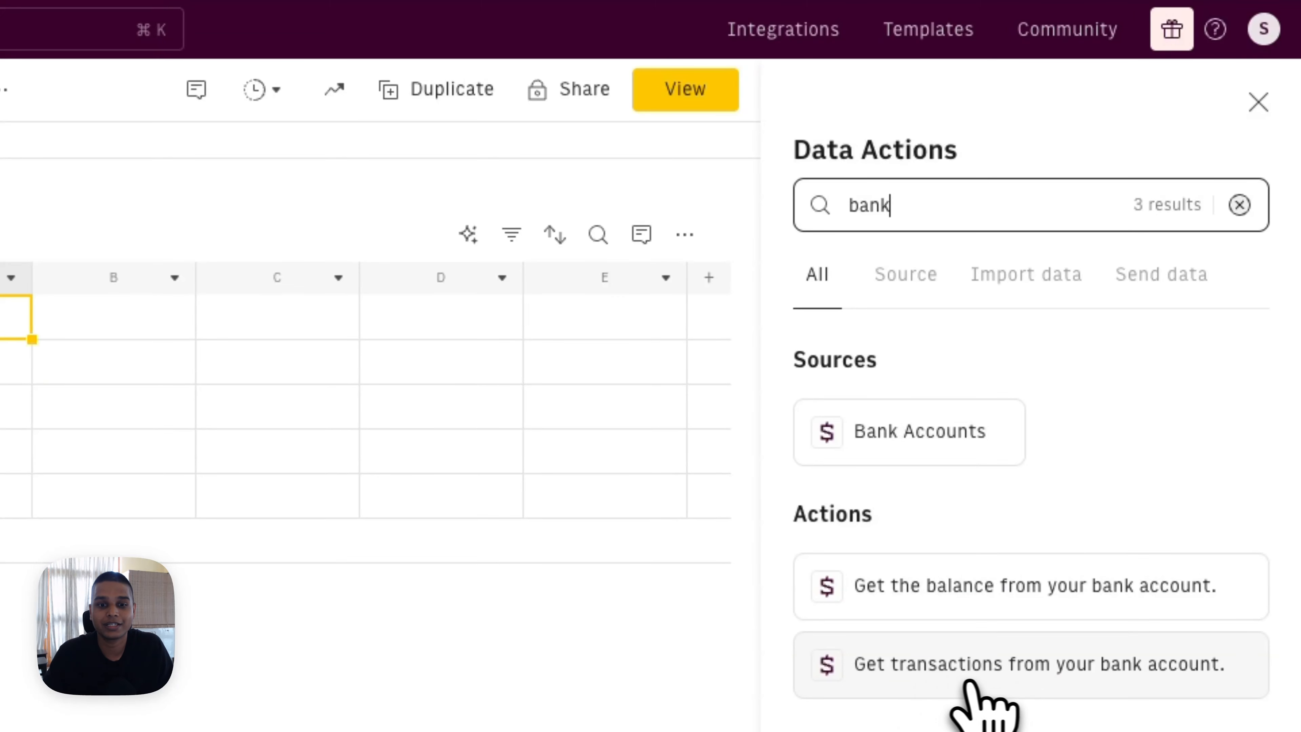
Step: Import bank transactions from N26 (DE), keeping Main Account and the =LASTXDAYS(30) date range
{"action": "left_click", "coordinate": [994, 679]}
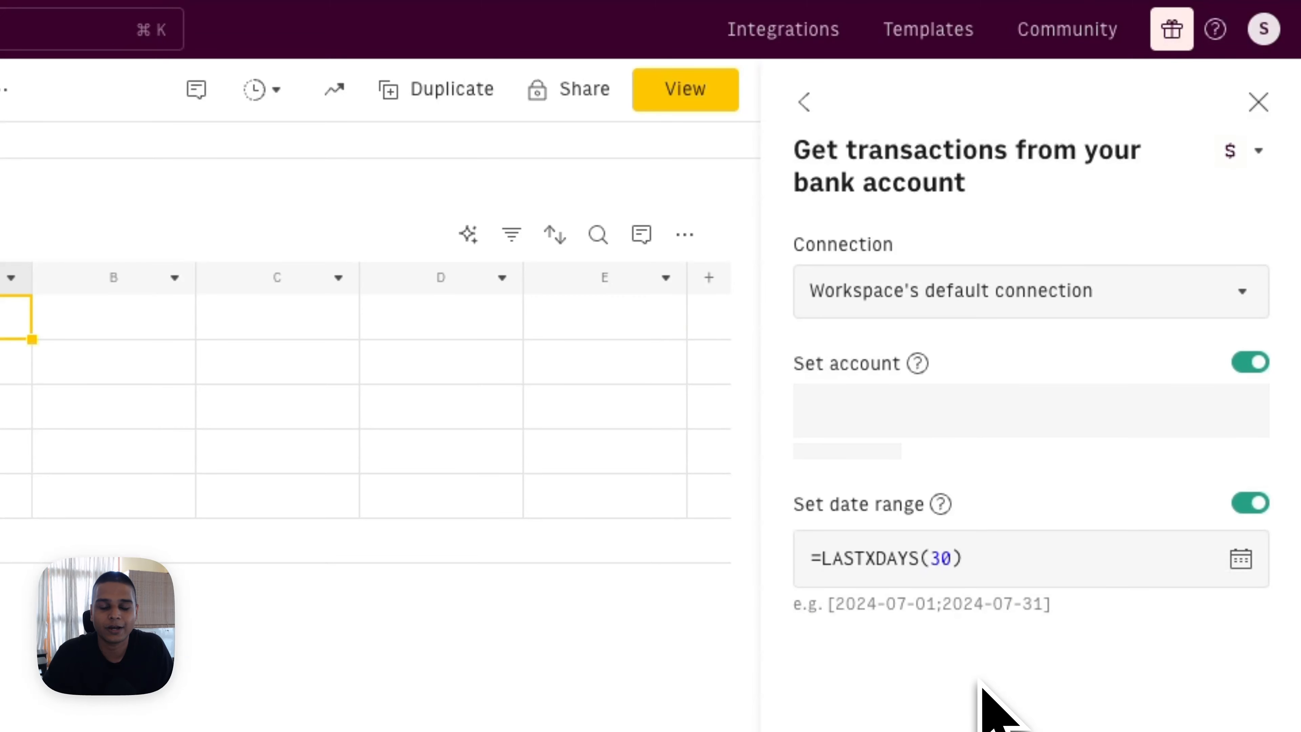
{"action": "left_click", "coordinate": [990, 307]}
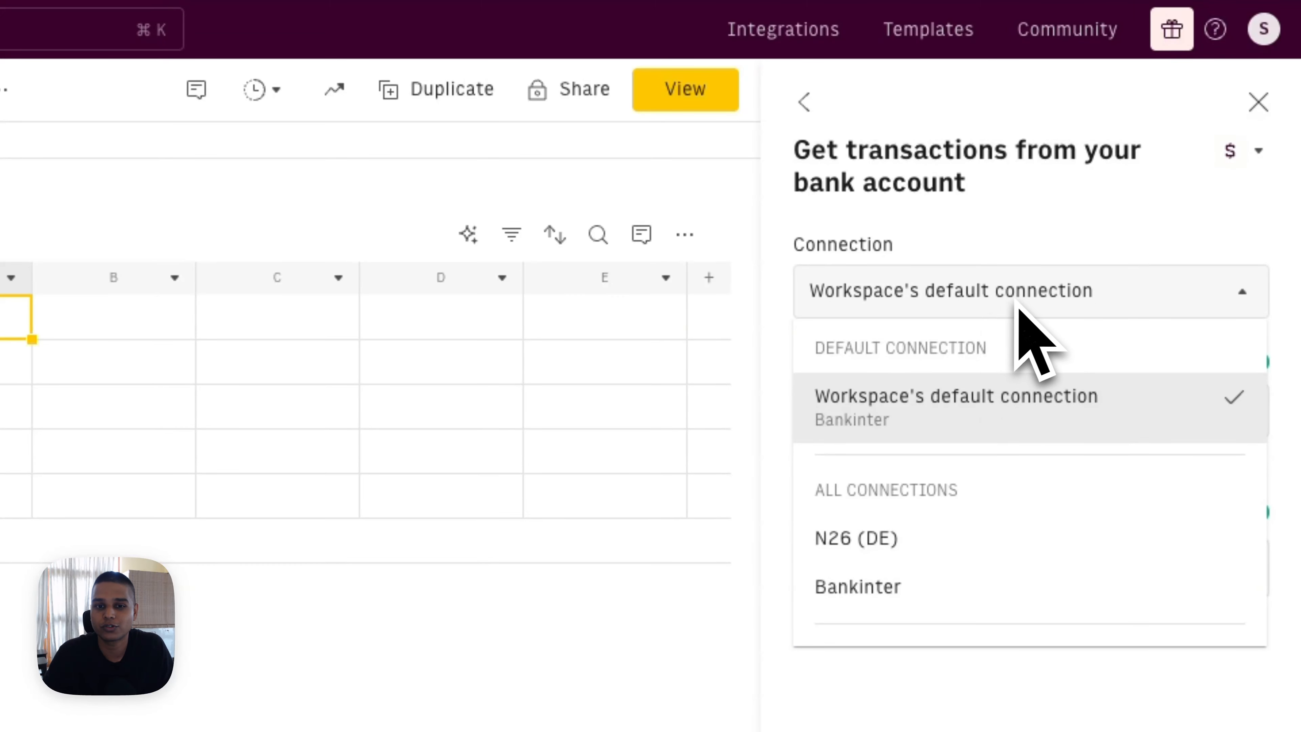
{"action": "scroll", "coordinate": [1020, 507], "scroll_direction": "down", "scroll_amount": 1}
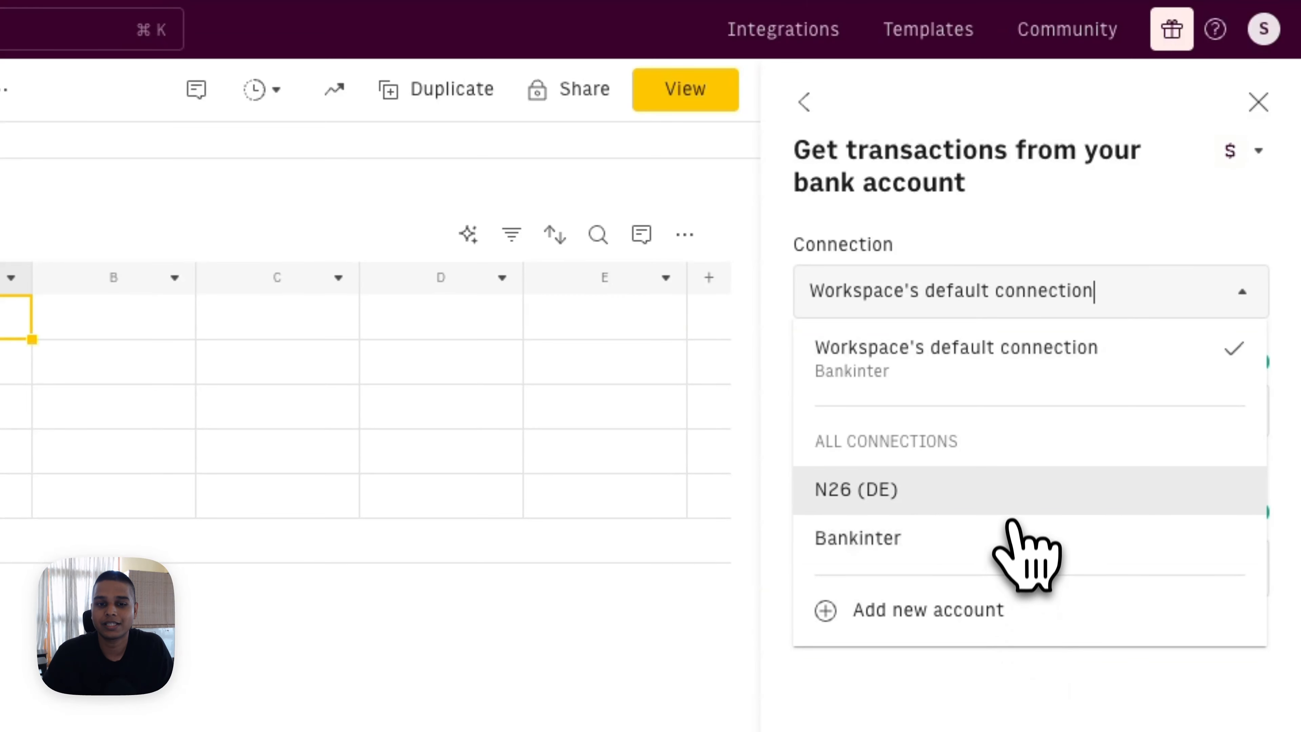
{"action": "left_click", "coordinate": [1012, 506]}
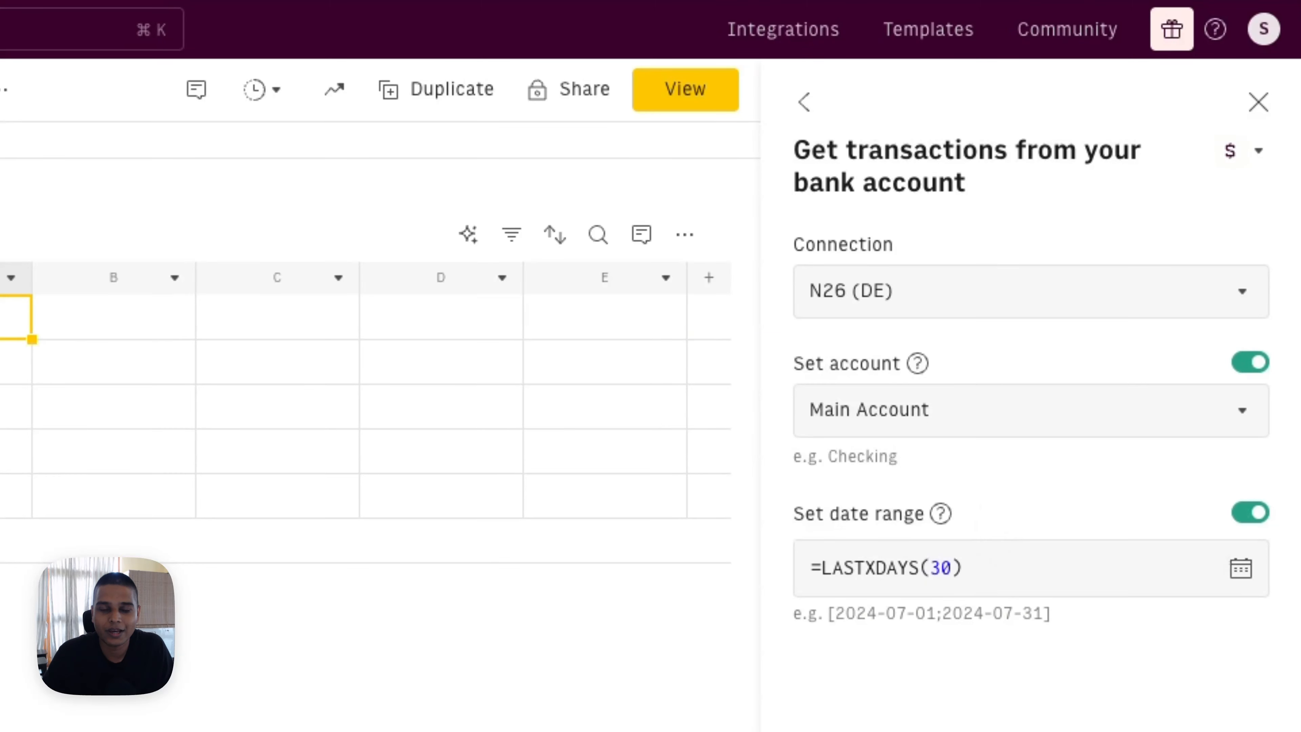
{"action": "left_click", "coordinate": [988, 424]}
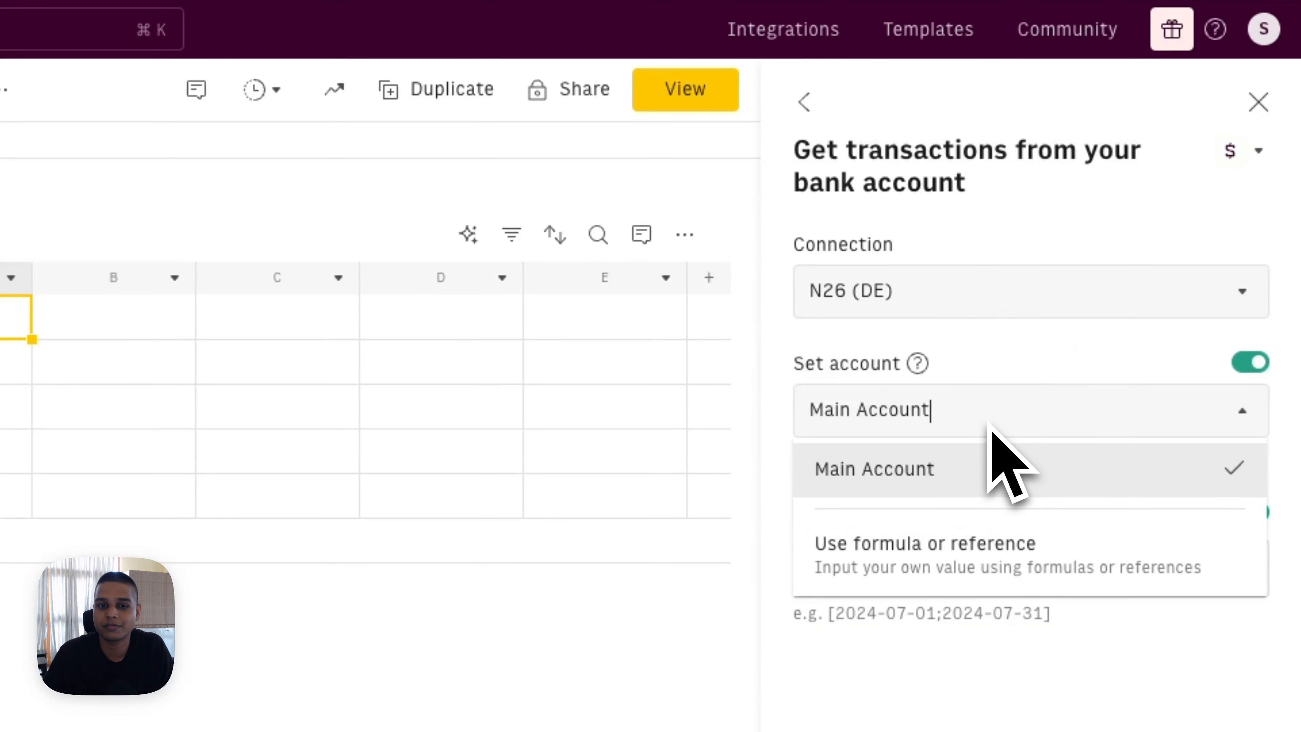
{"action": "key", "text": "Escape"}
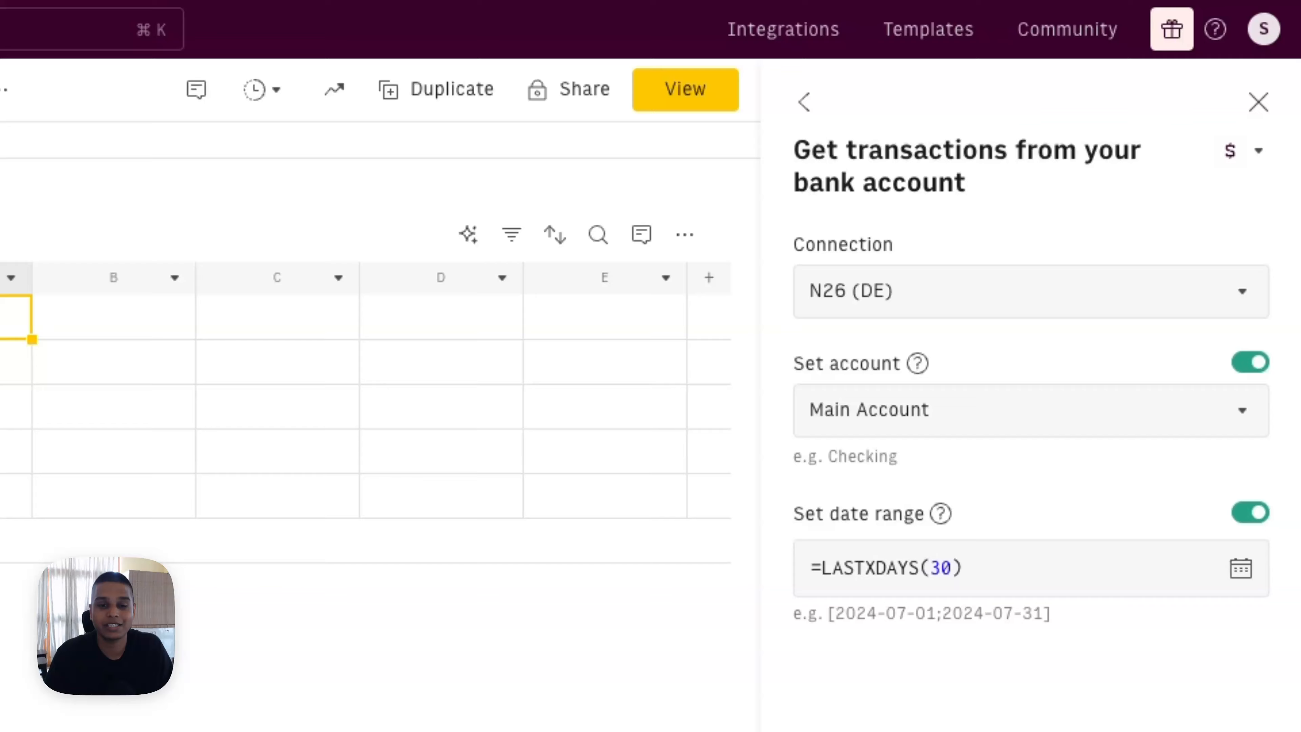
{"action": "left_click", "coordinate": [995, 567]}
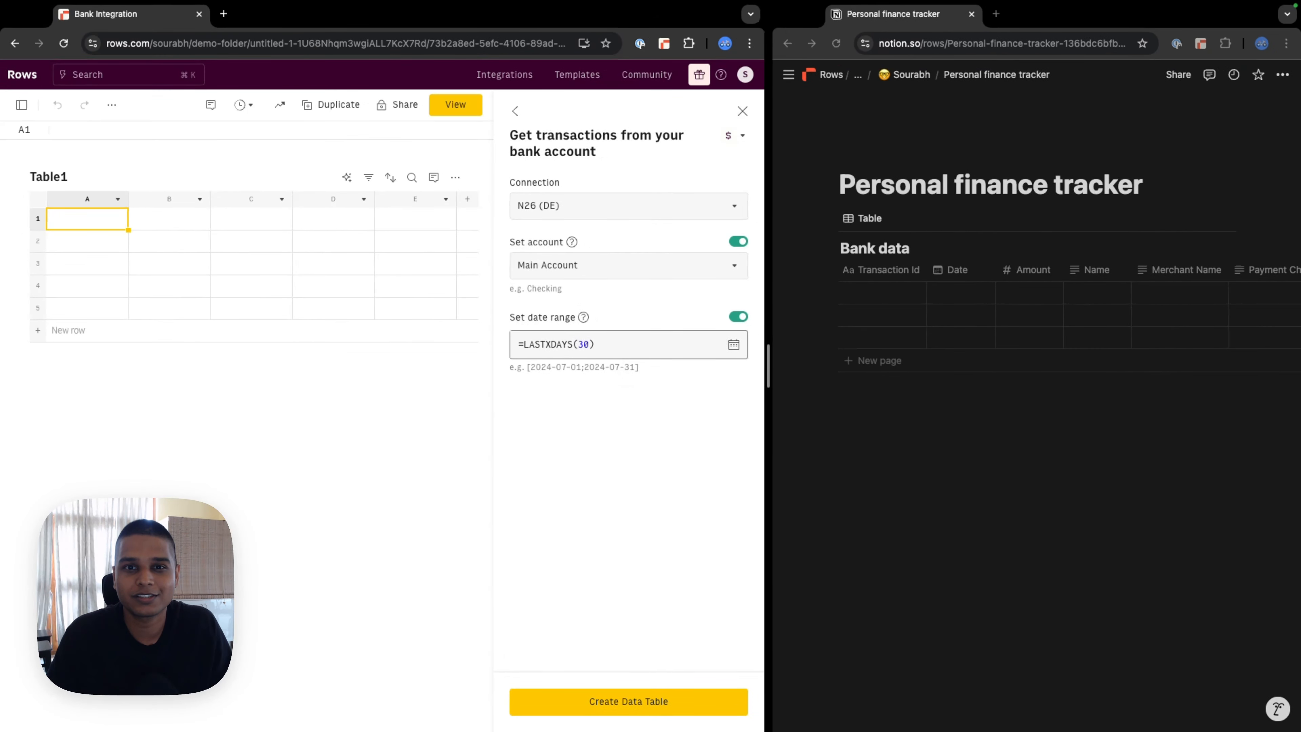
Step: Create the Bank Accounts data table of October 2024 N26 transactions and bring up its Automation settings
{"action": "left_click", "coordinate": [637, 709]}
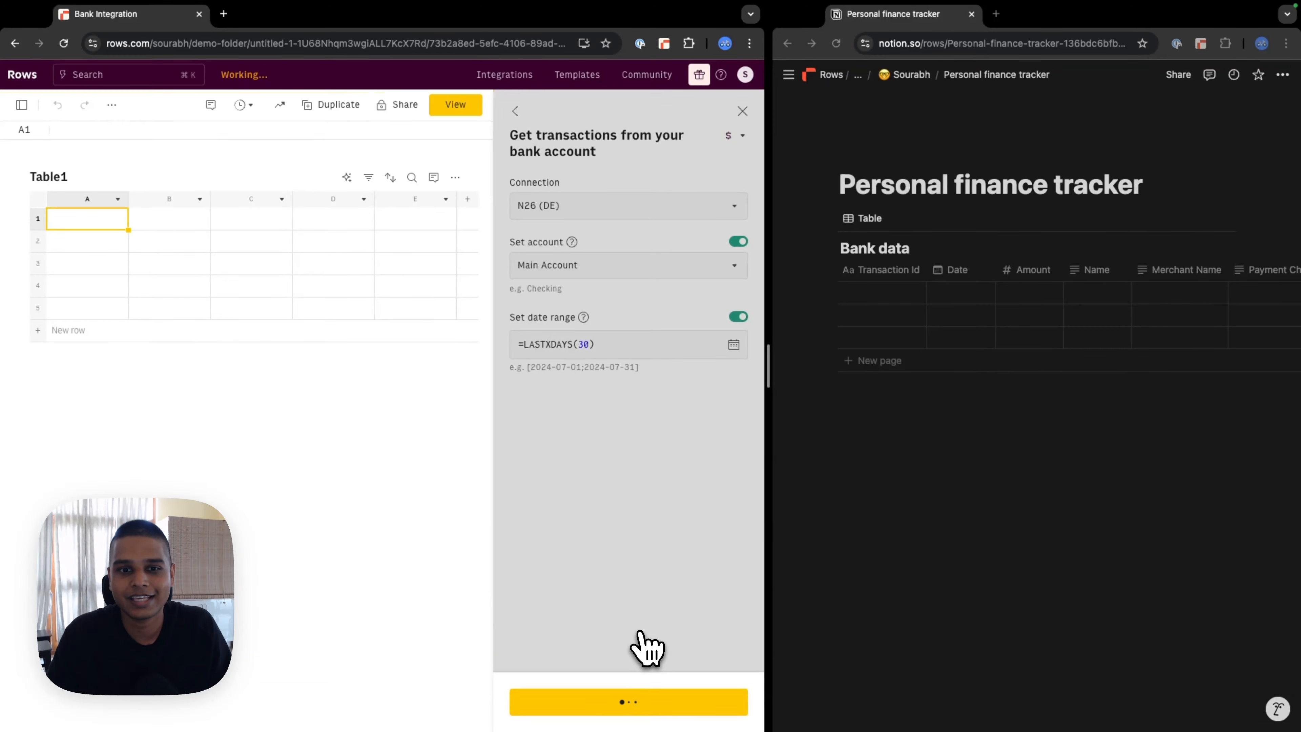
{"action": "scroll", "coordinate": [220, 328], "scroll_direction": "right", "scroll_amount": 10}
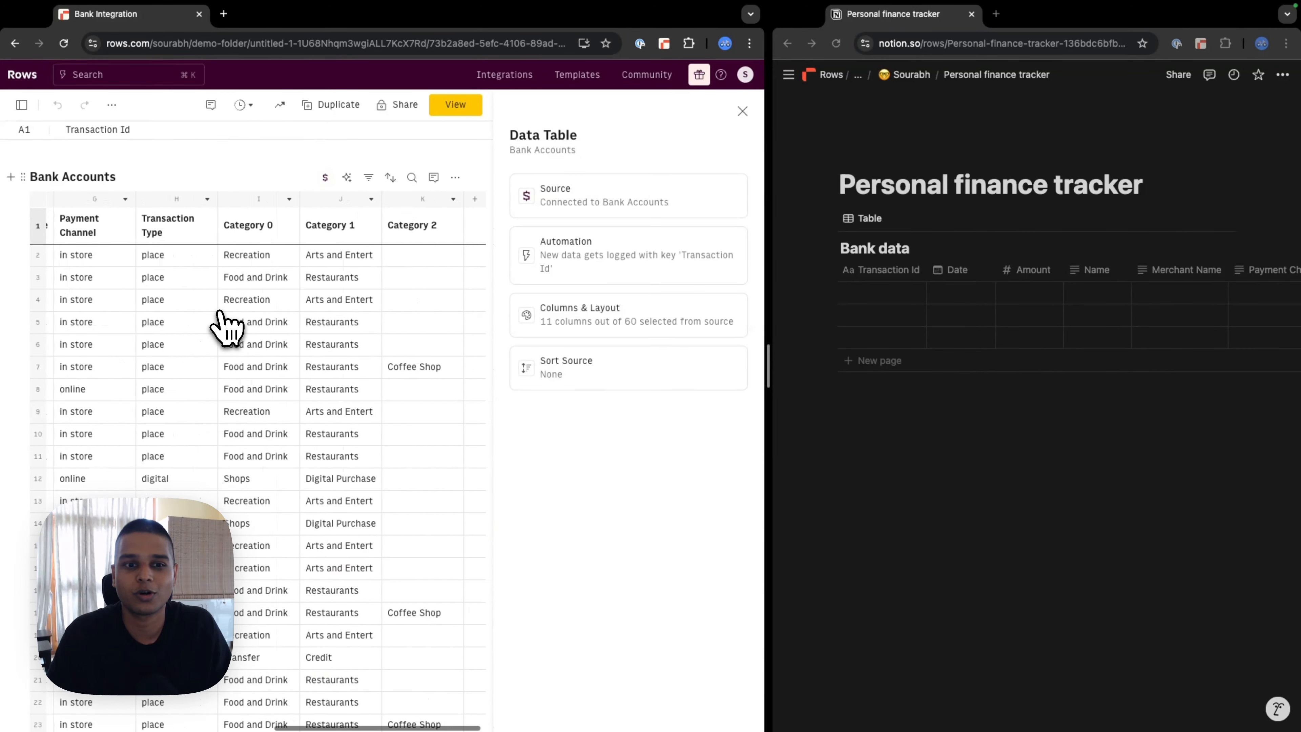
{"action": "scroll", "coordinate": [219, 313], "scroll_direction": "left", "scroll_amount": 10}
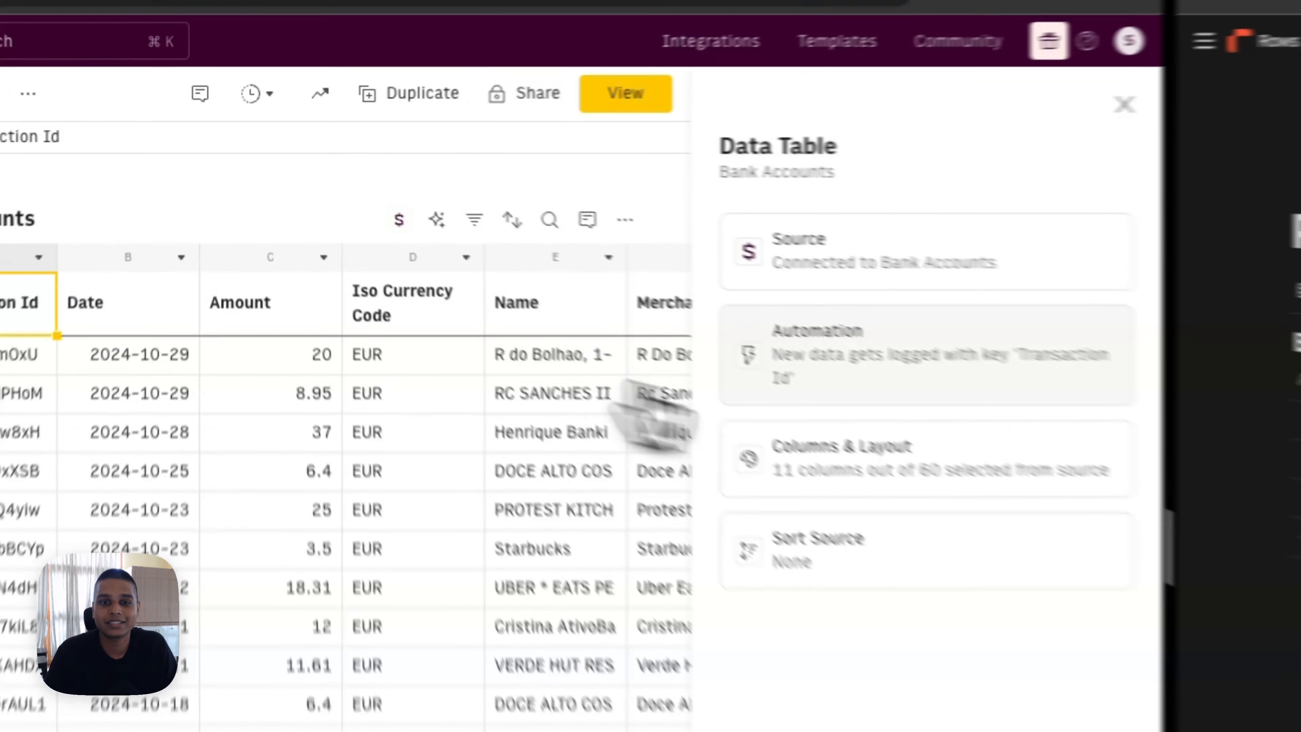
{"action": "left_click", "coordinate": [546, 275]}
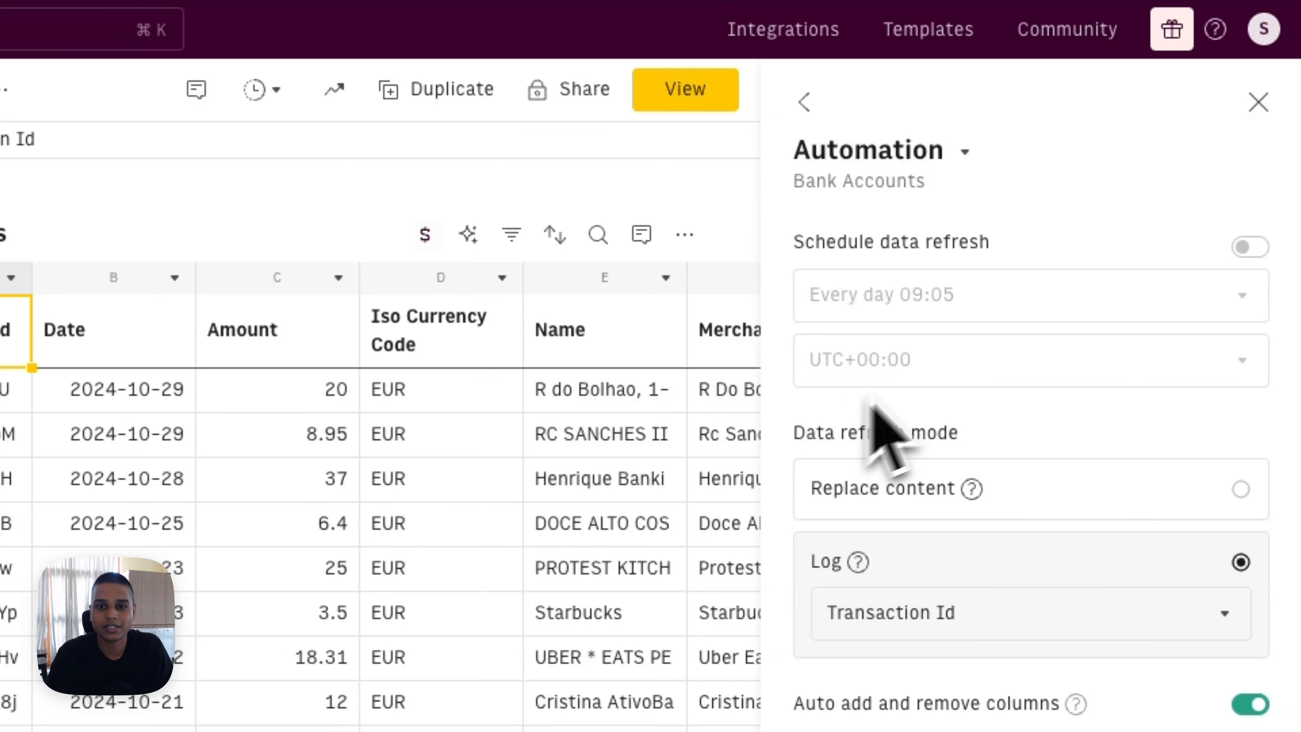
Step: Schedule a daily data refresh at 09:05 UTC, logging new rows keyed on Transaction Id
{"action": "left_click", "coordinate": [1250, 247]}
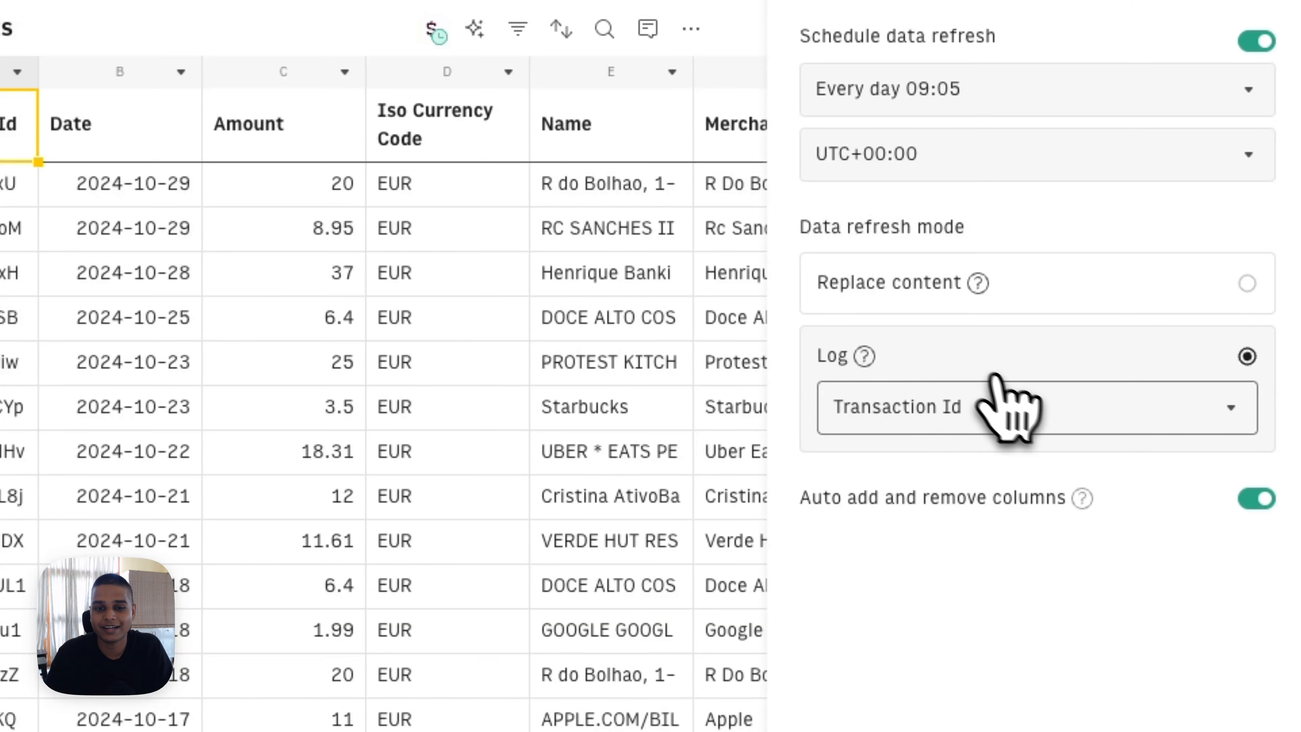
{"action": "left_click", "coordinate": [1017, 406]}
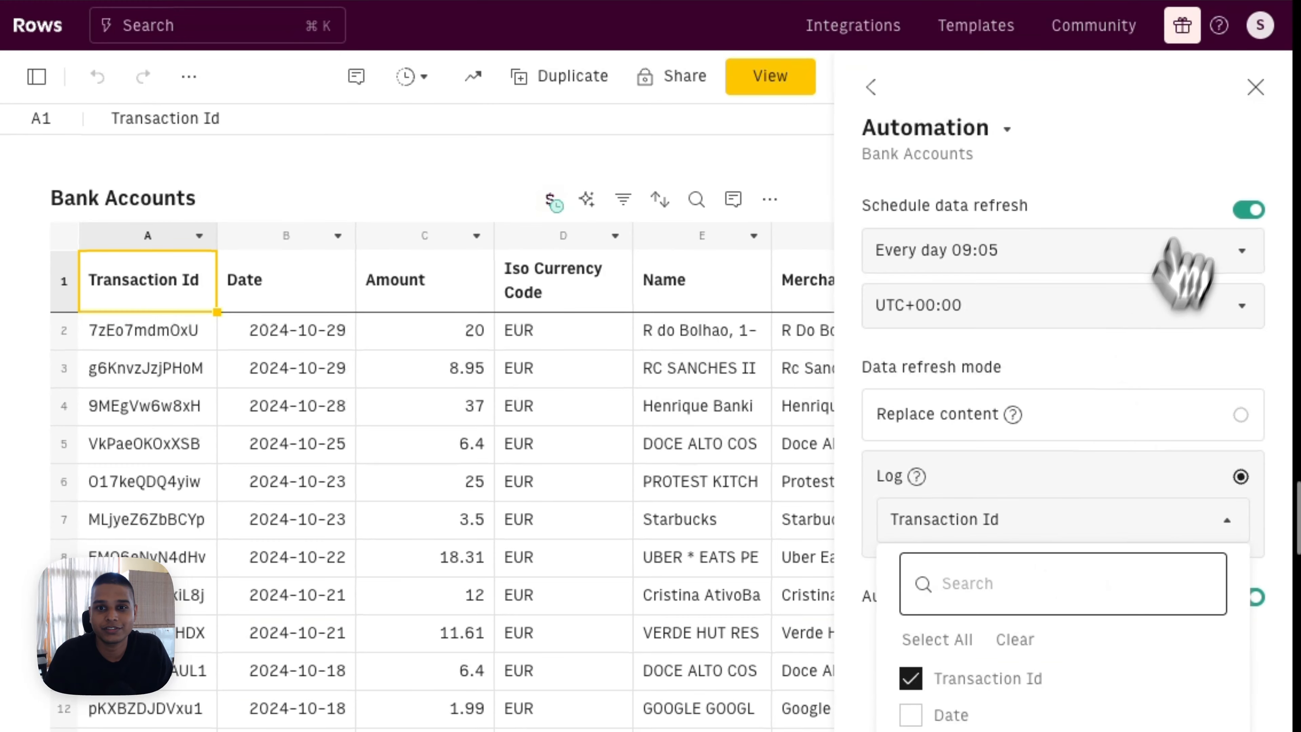
{"action": "left_click", "coordinate": [1255, 87]}
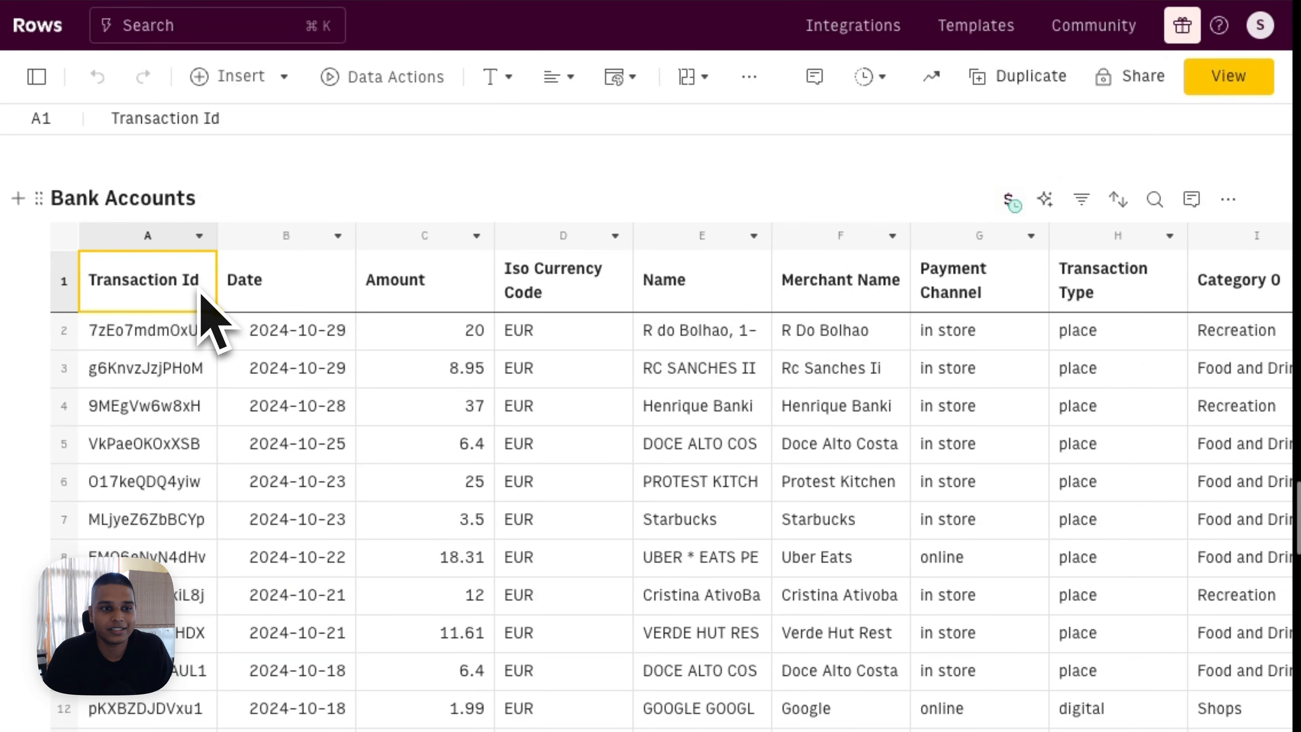
Step: Delete the Iso Currency Code column from the Bank Accounts table
{"action": "scroll", "coordinate": [398, 334], "scroll_direction": "right", "scroll_amount": 6}
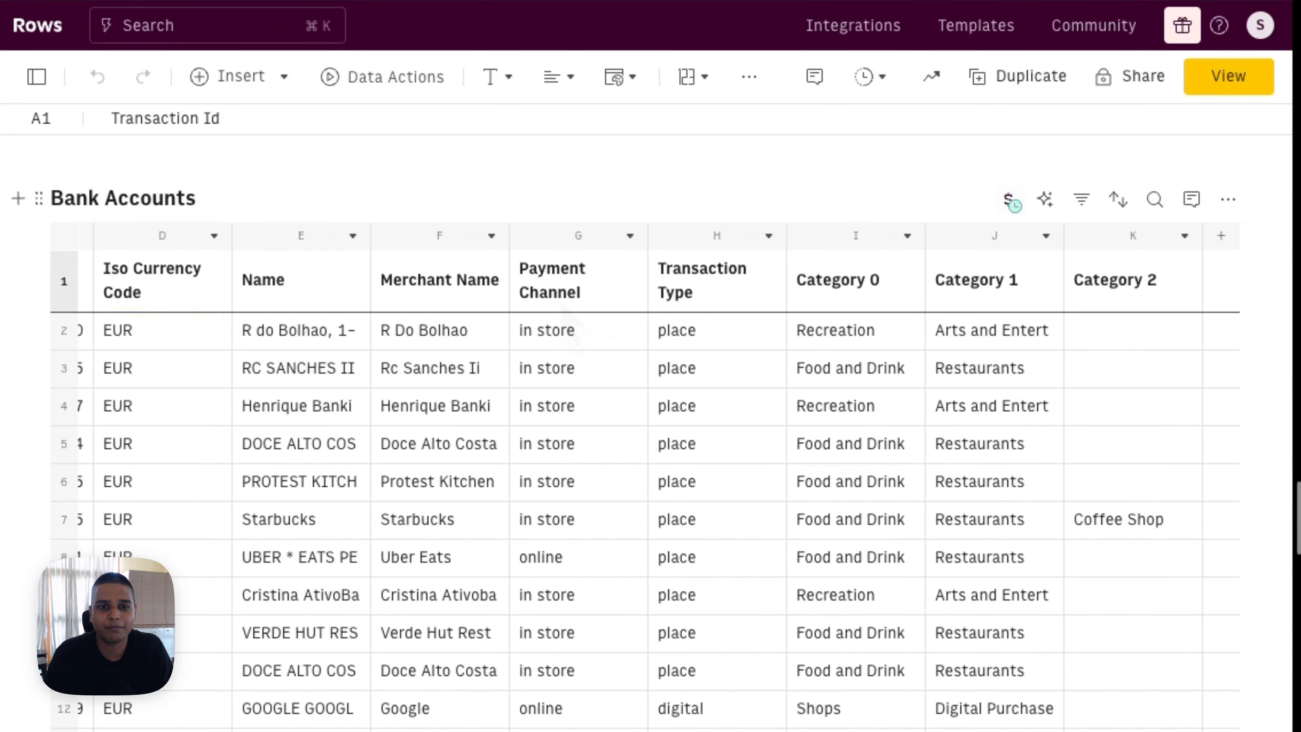
{"action": "left_click", "coordinate": [865, 302]}
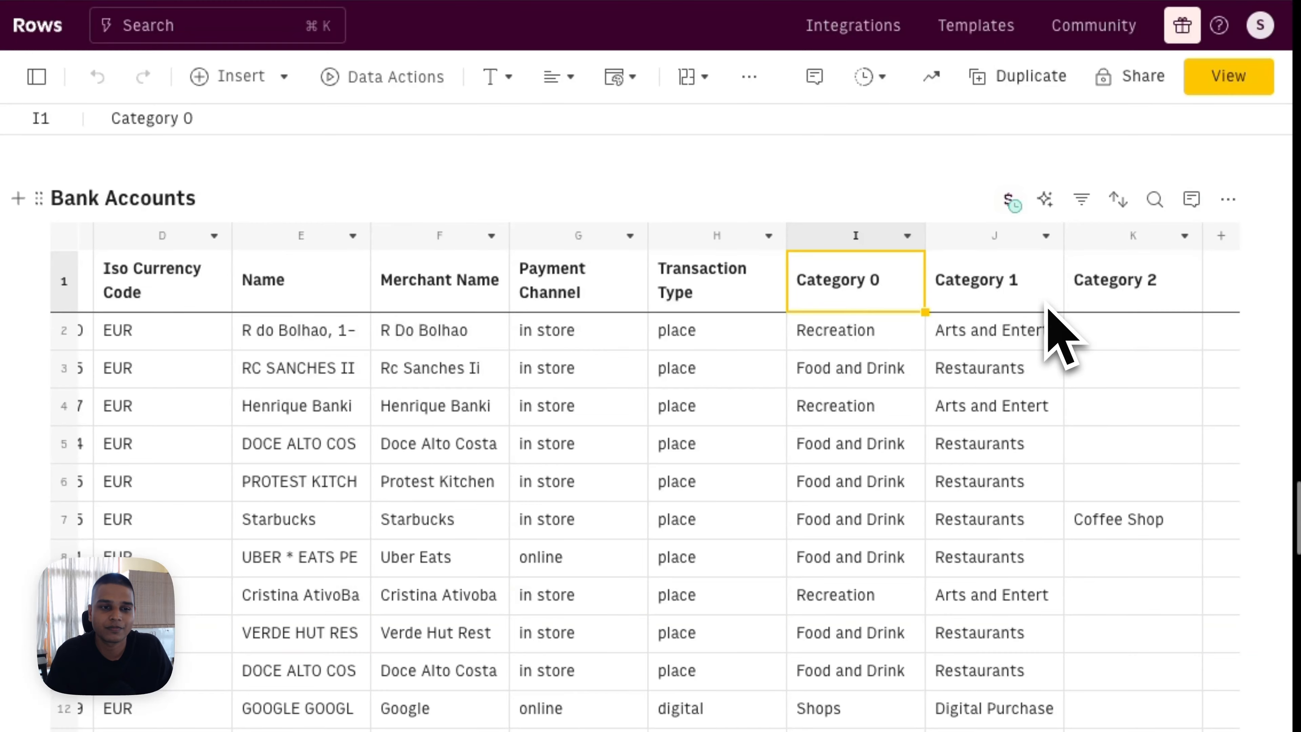
{"action": "scroll", "coordinate": [1050, 319], "scroll_direction": "left", "scroll_amount": 6}
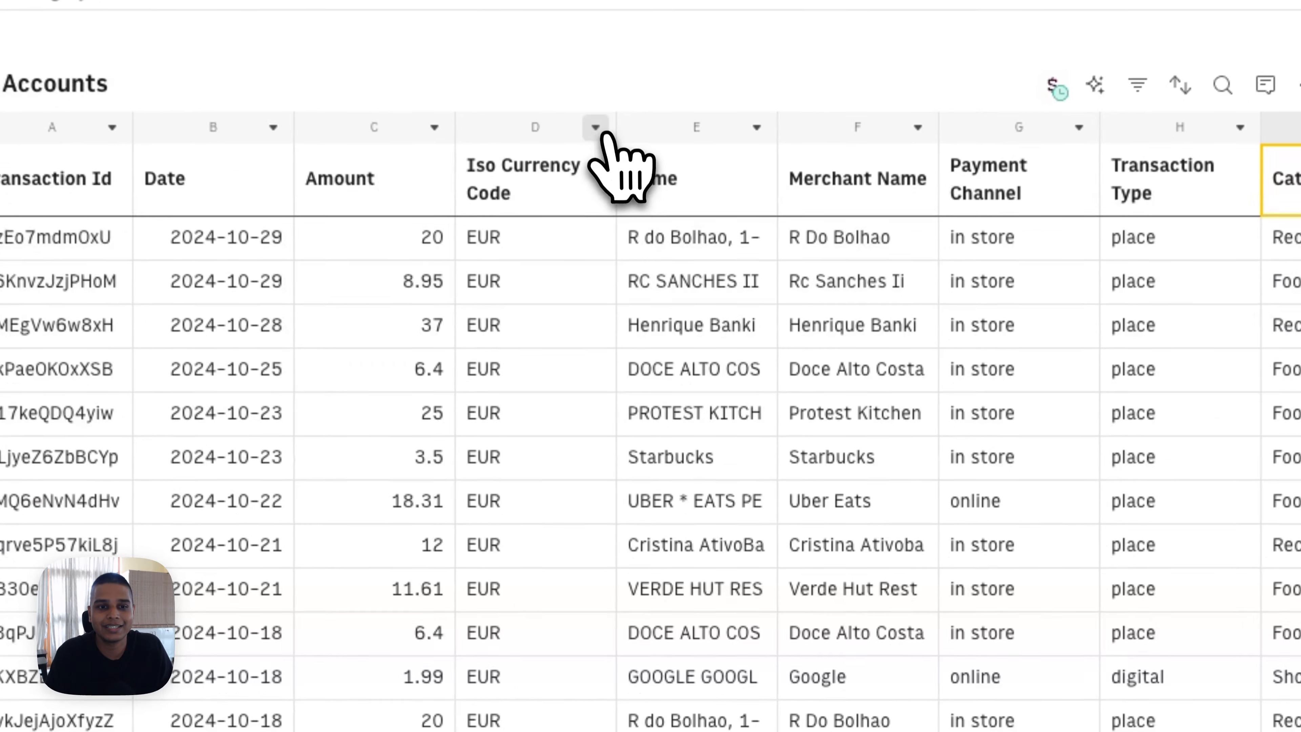
{"action": "left_click", "coordinate": [617, 233]}
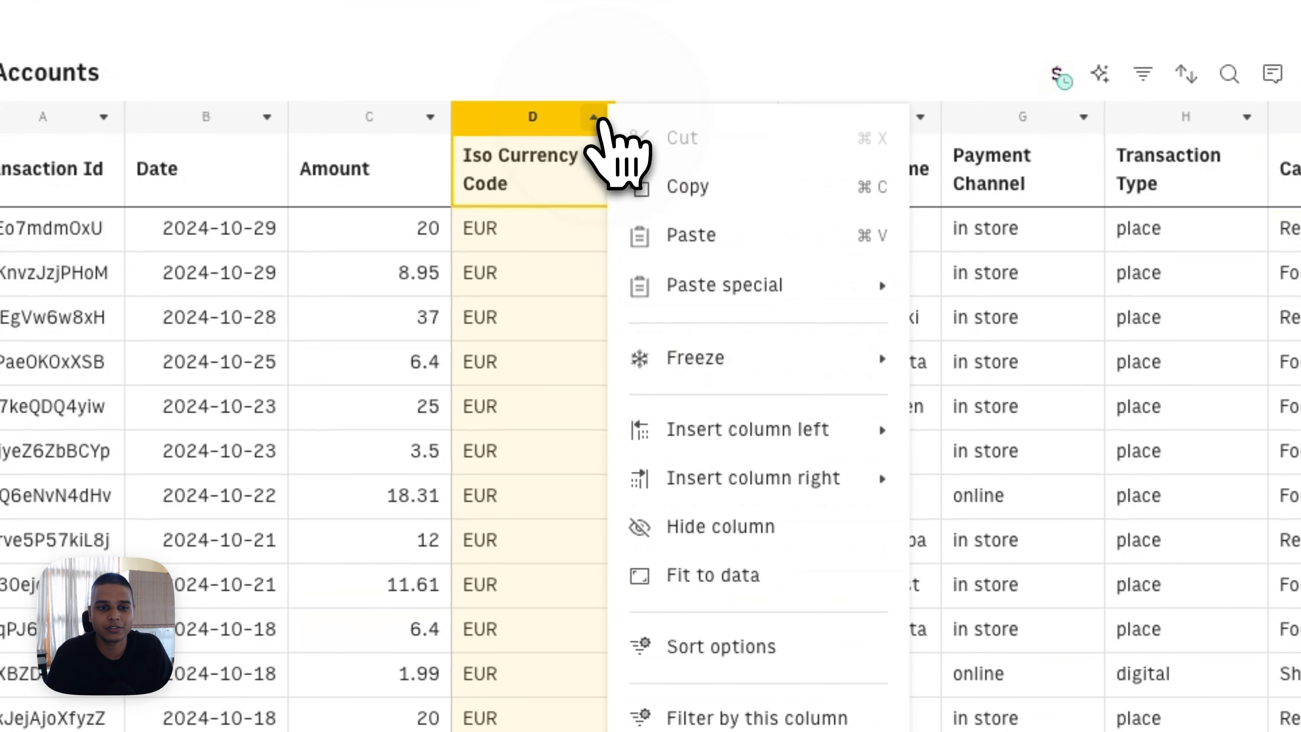
{"action": "left_click", "coordinate": [661, 720]}
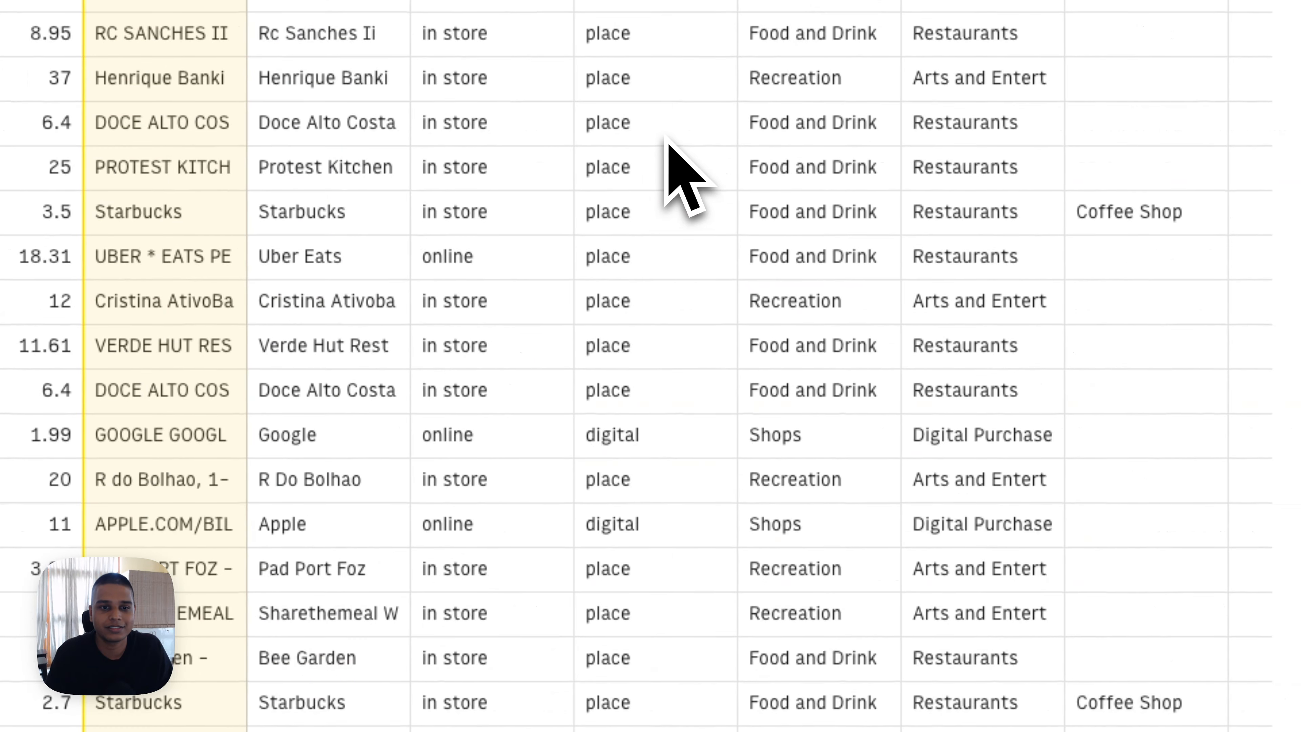
Step: Delete the Transaction Type and Category columns so the table ends at Payment Channel
{"action": "left_click", "coordinate": [499, 90]}
{"action": "left_click", "coordinate": [819, 115], "text": "shift"}
{"action": "left_click", "coordinate": [922, 116]}
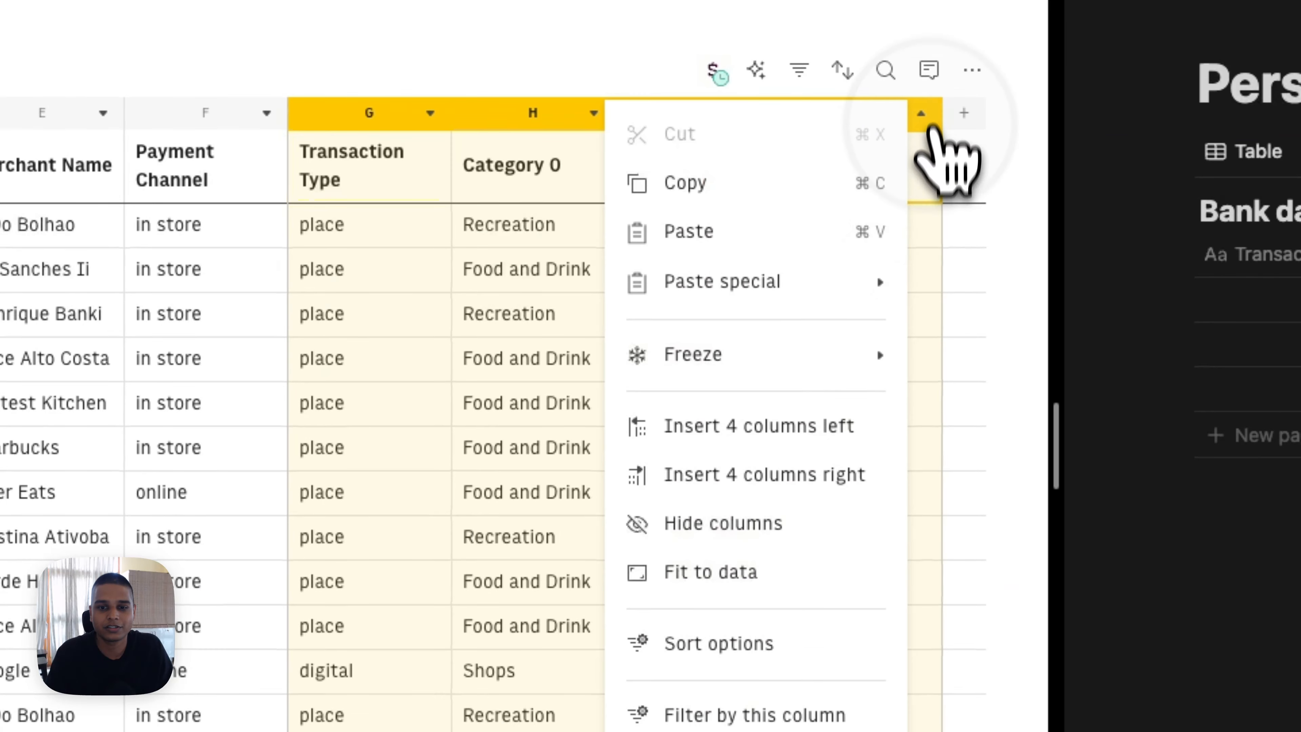
{"action": "left_click", "coordinate": [788, 642]}
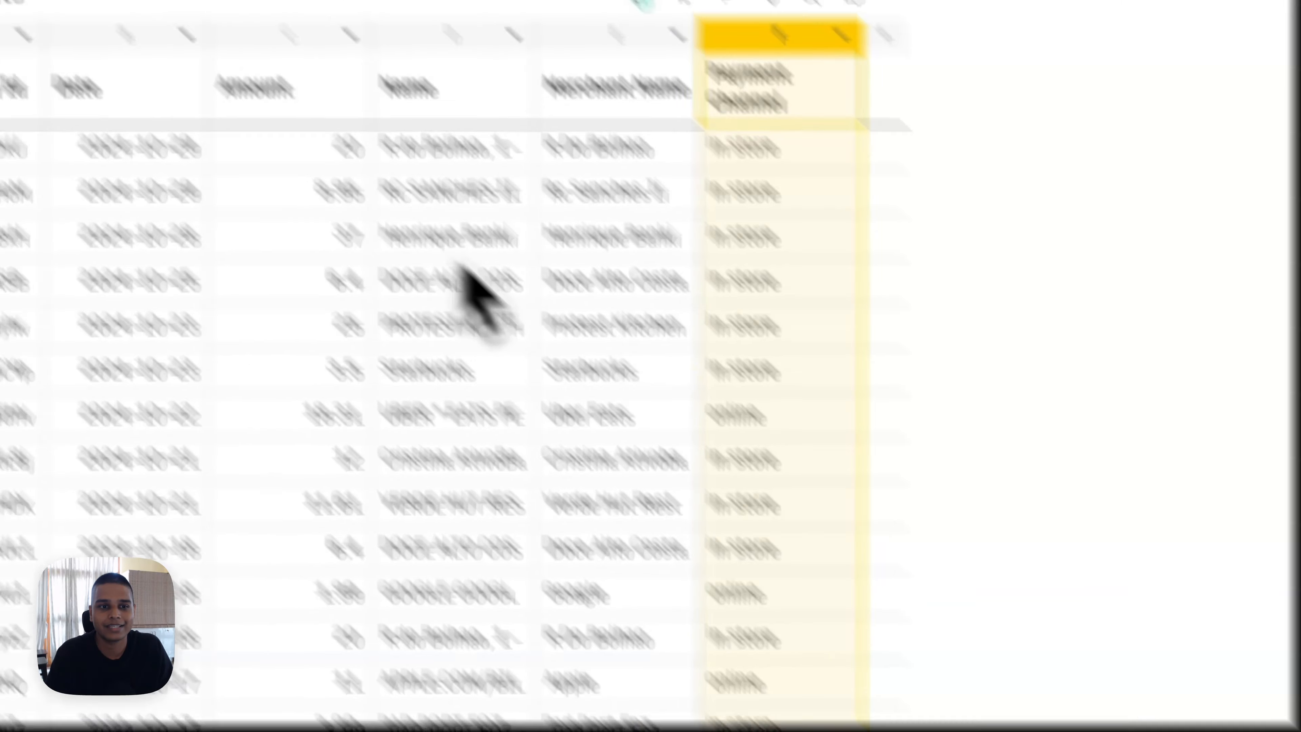
{"action": "left_click", "coordinate": [643, 307]}
{"action": "left_click", "coordinate": [212, 339]}
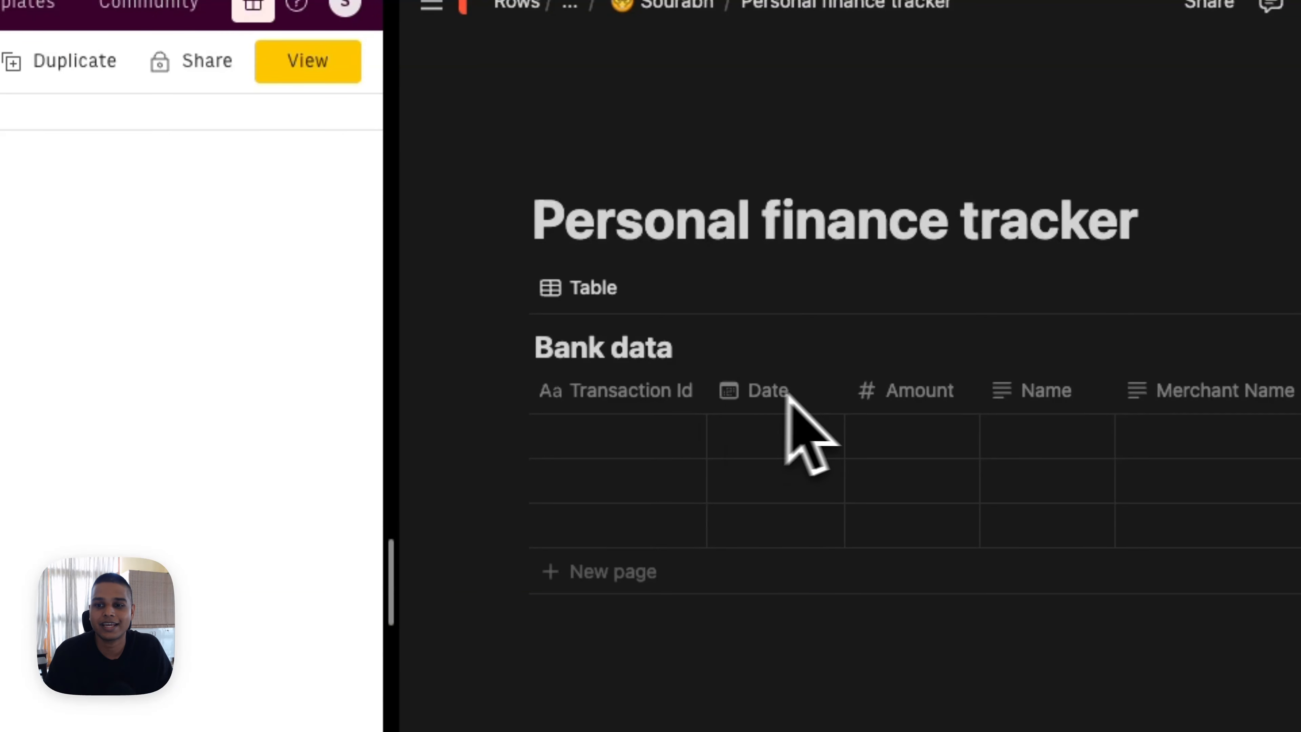
{"action": "scroll", "coordinate": [799, 400], "scroll_direction": "right", "scroll_amount": 5}
{"action": "scroll", "coordinate": [828, 400], "scroll_direction": "left", "scroll_amount": 5}
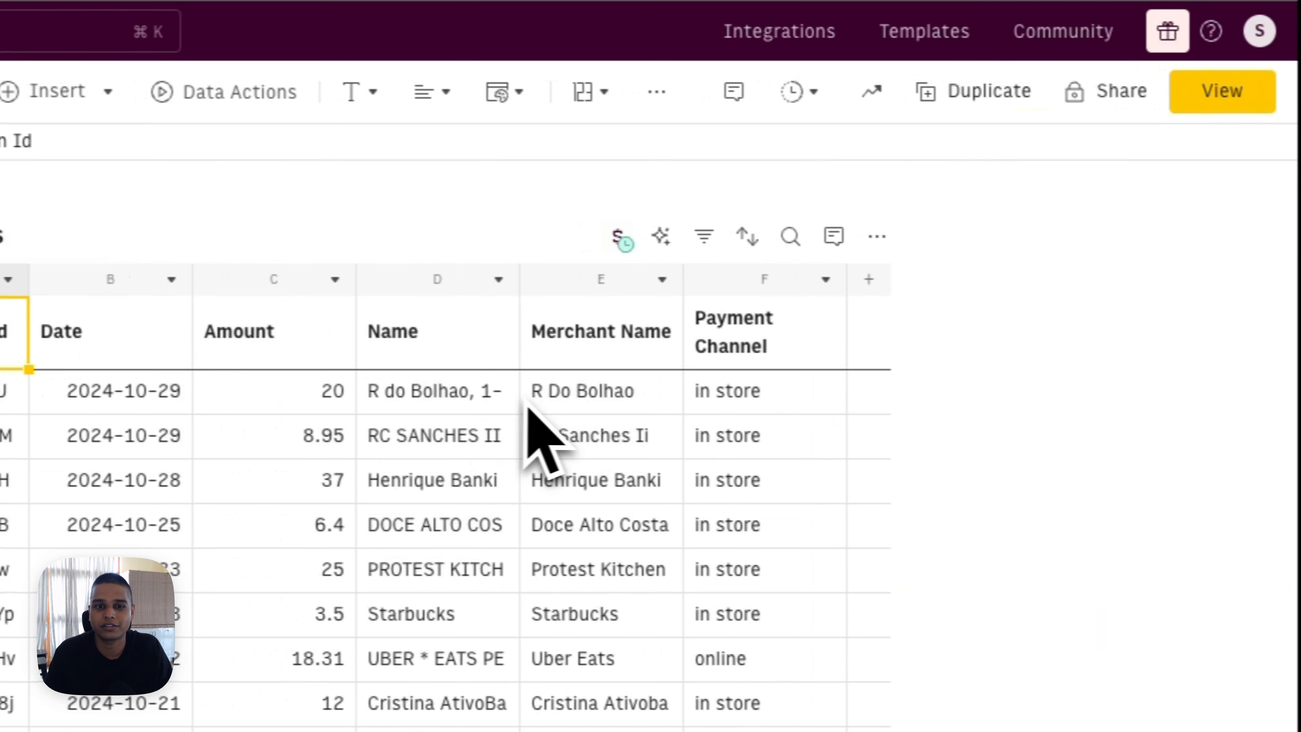
{"action": "left_click", "coordinate": [717, 401]}
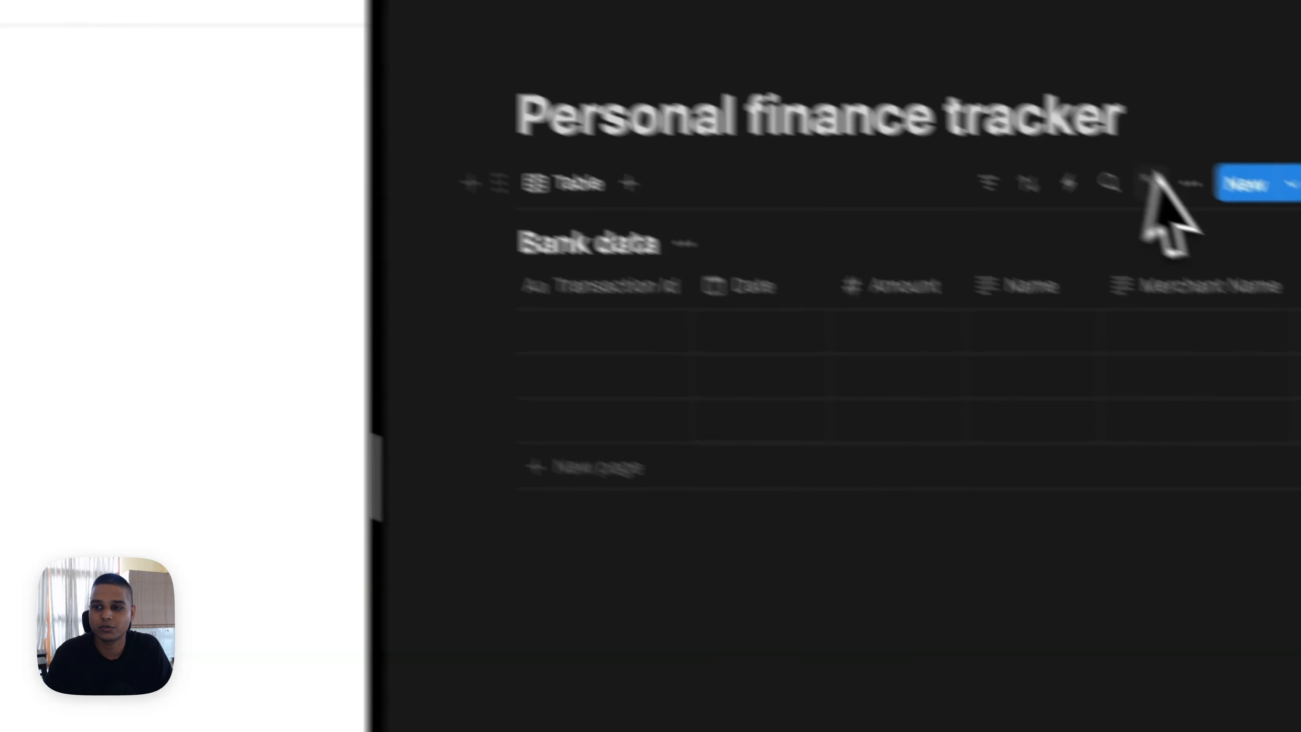
Step: Add a new formula column after Payment Channel named 'Send to Notion'
{"action": "left_click", "coordinate": [1193, 185]}
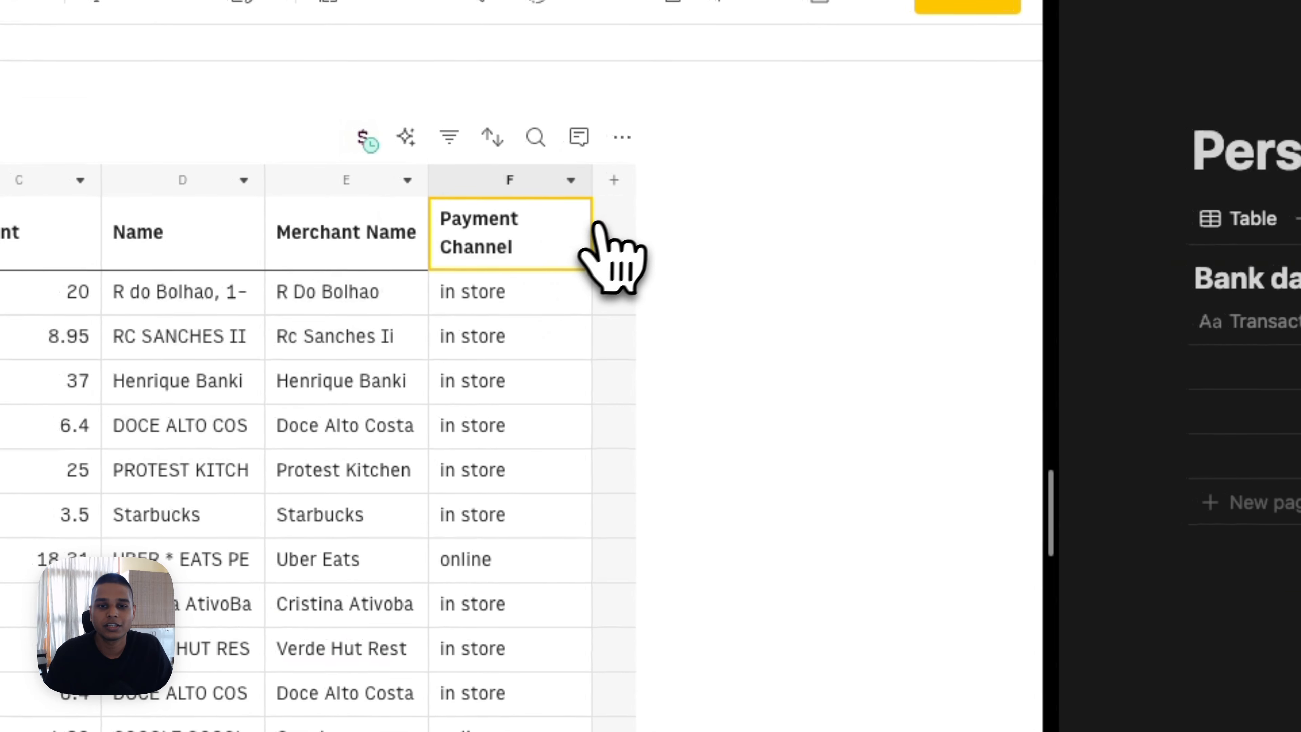
{"action": "left_click", "coordinate": [612, 191]}
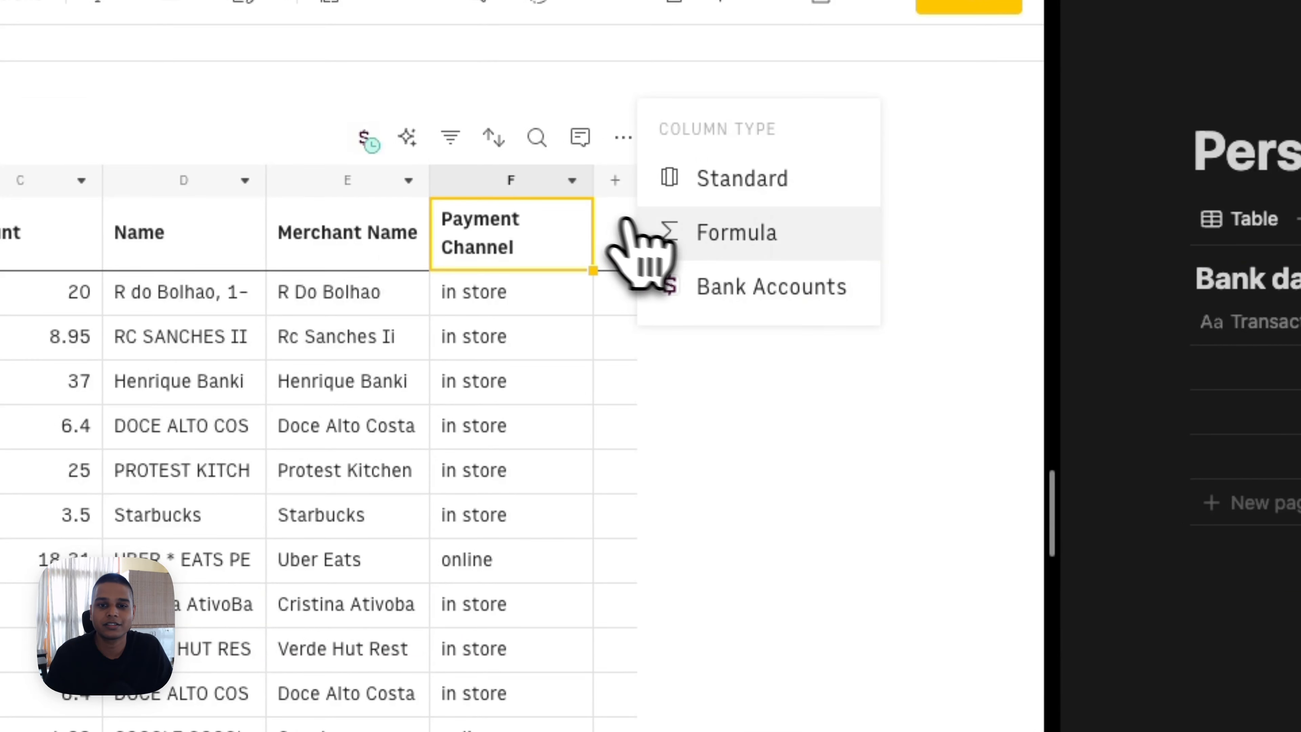
{"action": "left_click", "coordinate": [695, 232]}
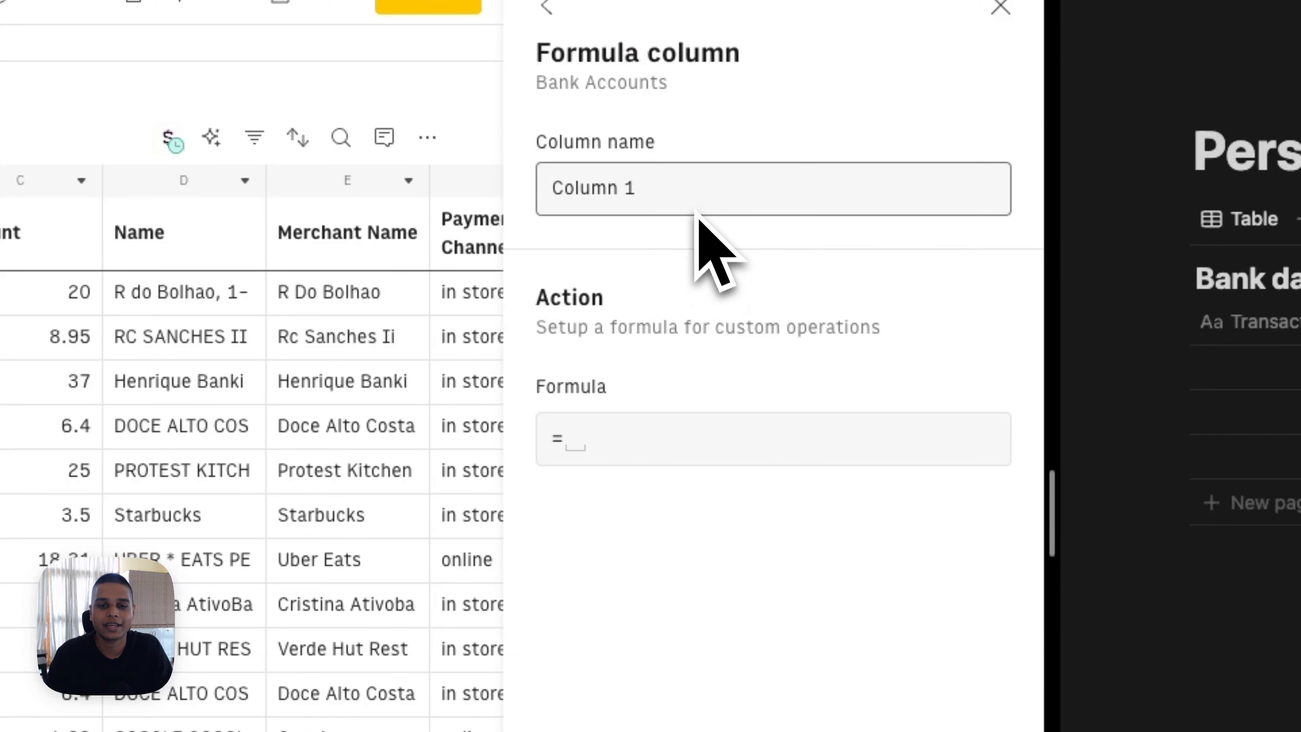
{"action": "type", "text": "Send to Notion"}
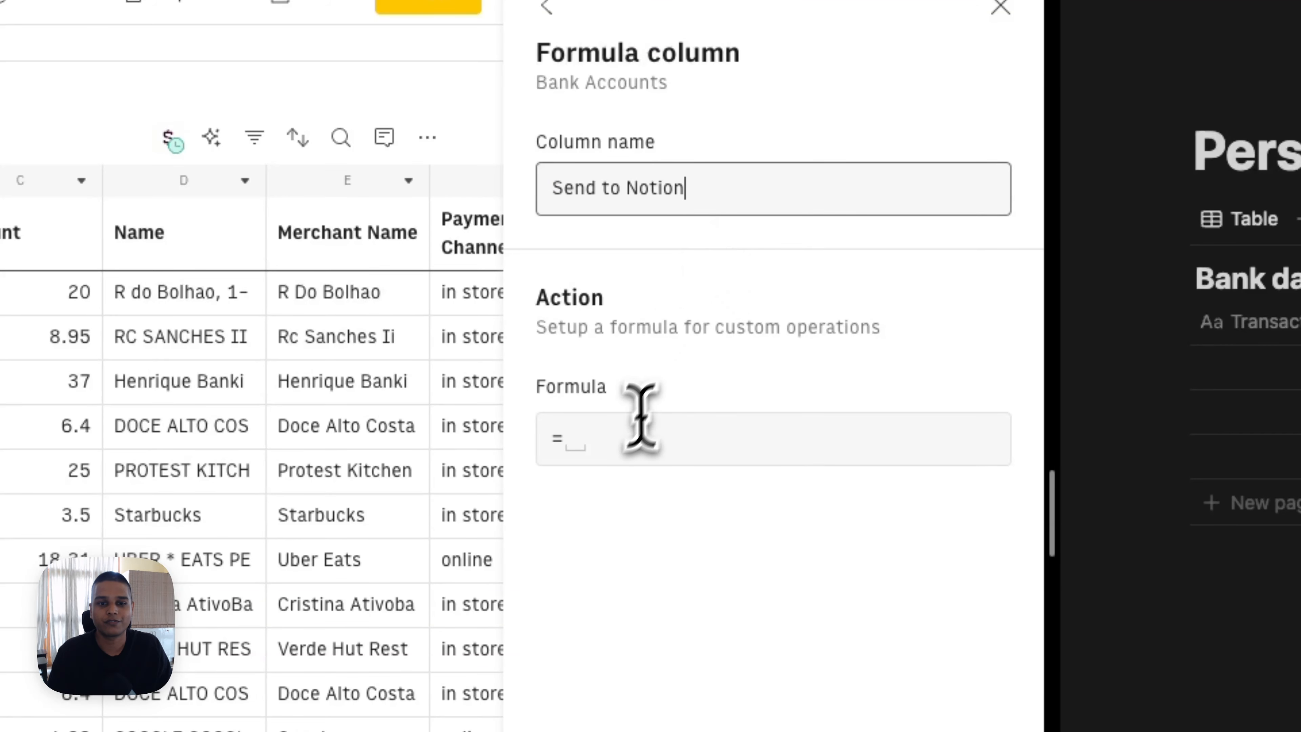
Step: Start the formula =ADD_DATABASE_PAGE_NOTION( with the quoted Notion database link as first argument
{"action": "left_click", "coordinate": [619, 437]}
{"action": "type", "text": "notion"}
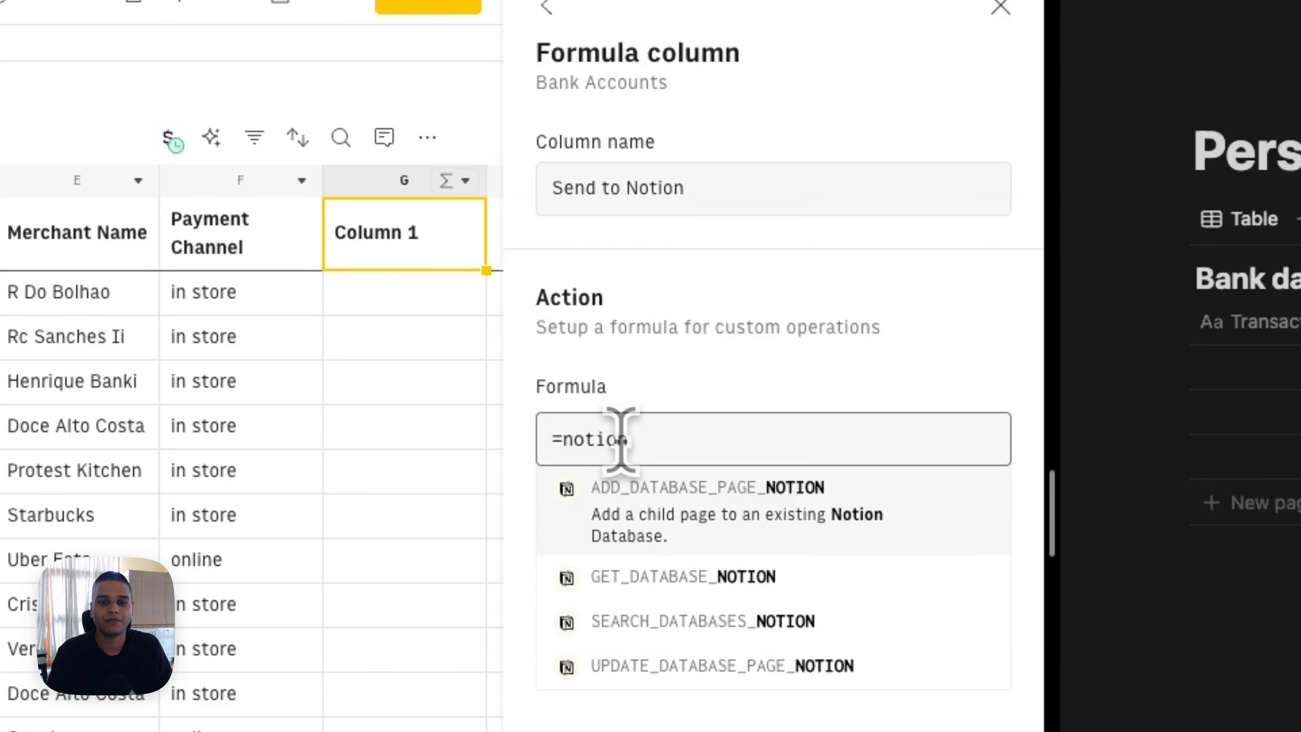
{"action": "left_click", "coordinate": [824, 519]}
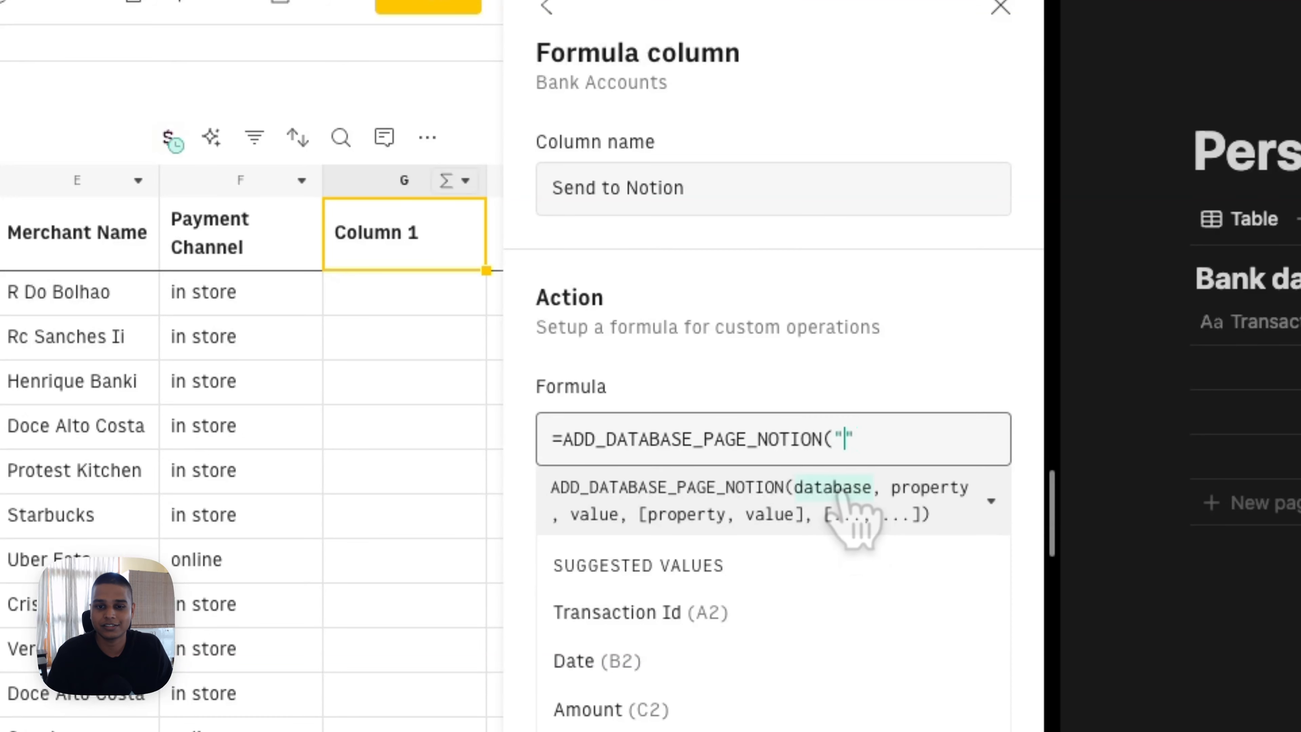
{"action": "type", "text": "\""}
{"action": "key", "text": "Right"}
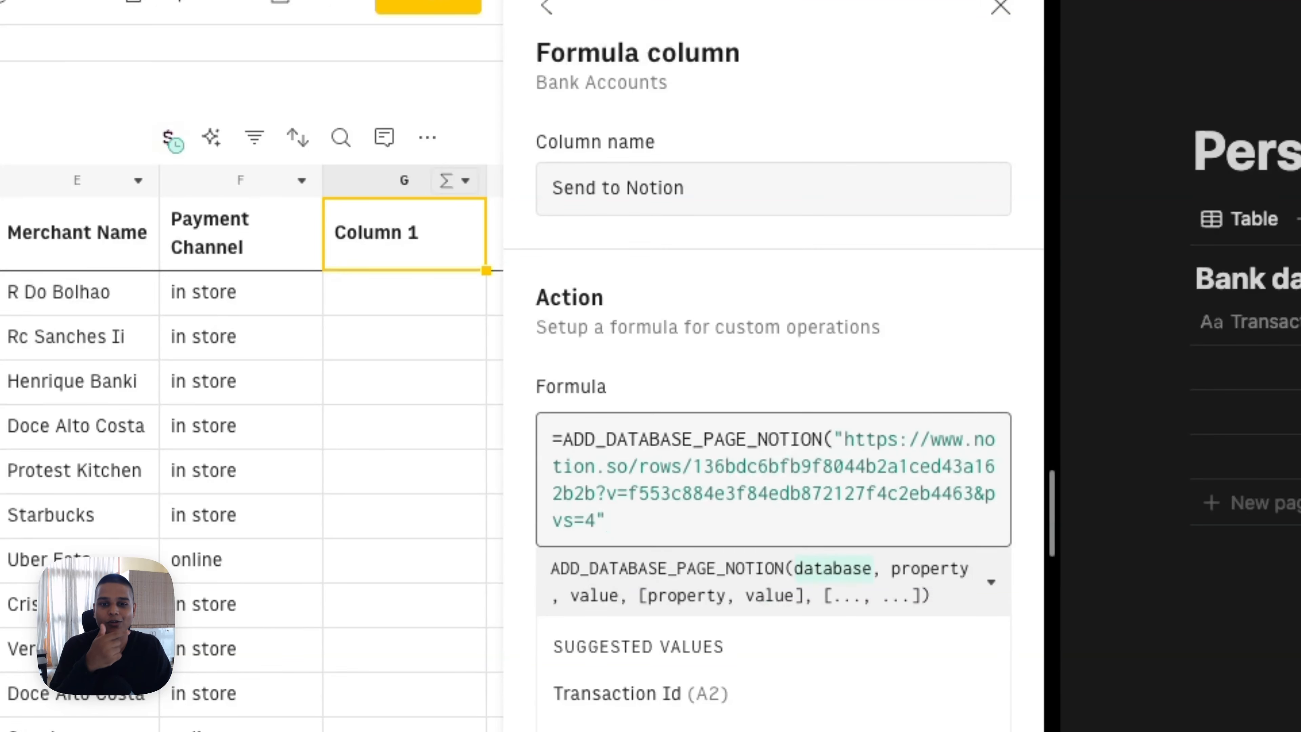
{"action": "type", "text": ","}
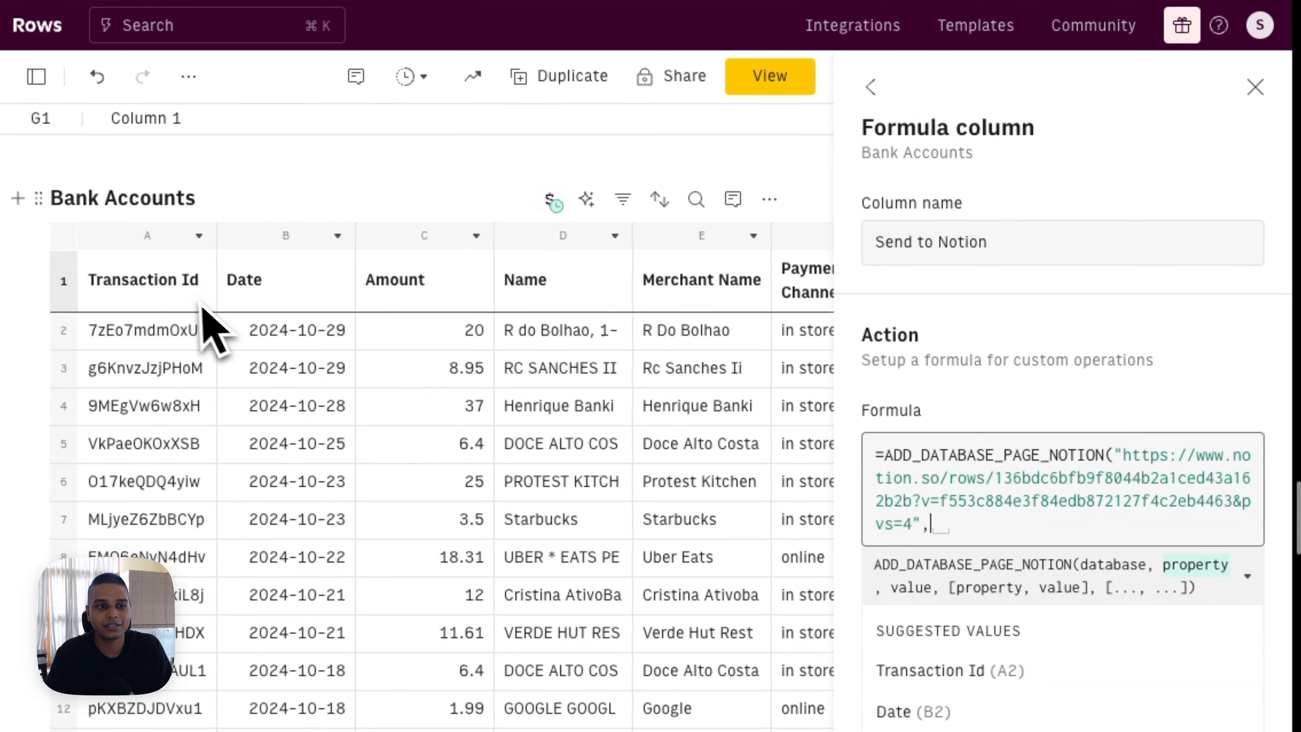
Step: Add formula arguments pairing Transaction Id, Date and Amount headers ($A$1–$C$1) with A2–C2
{"action": "left_click", "coordinate": [188, 302]}
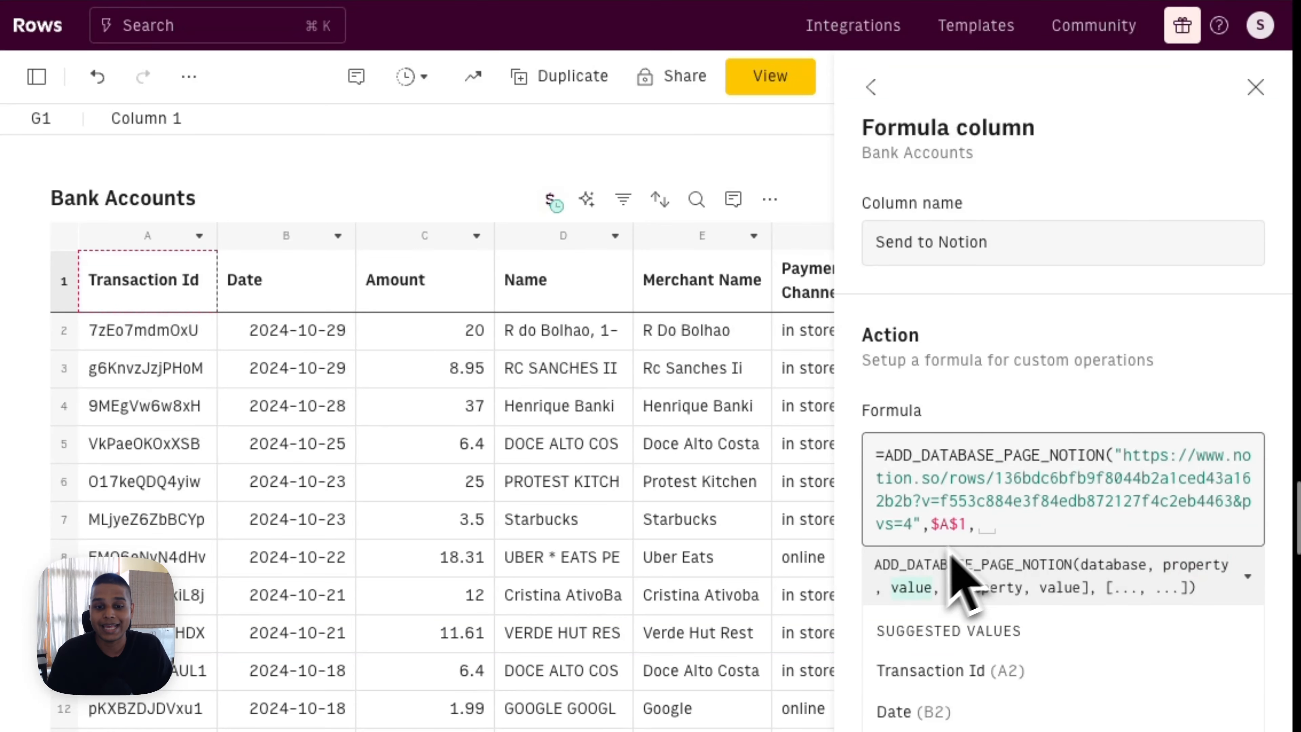
{"action": "left_click", "coordinate": [137, 334]}
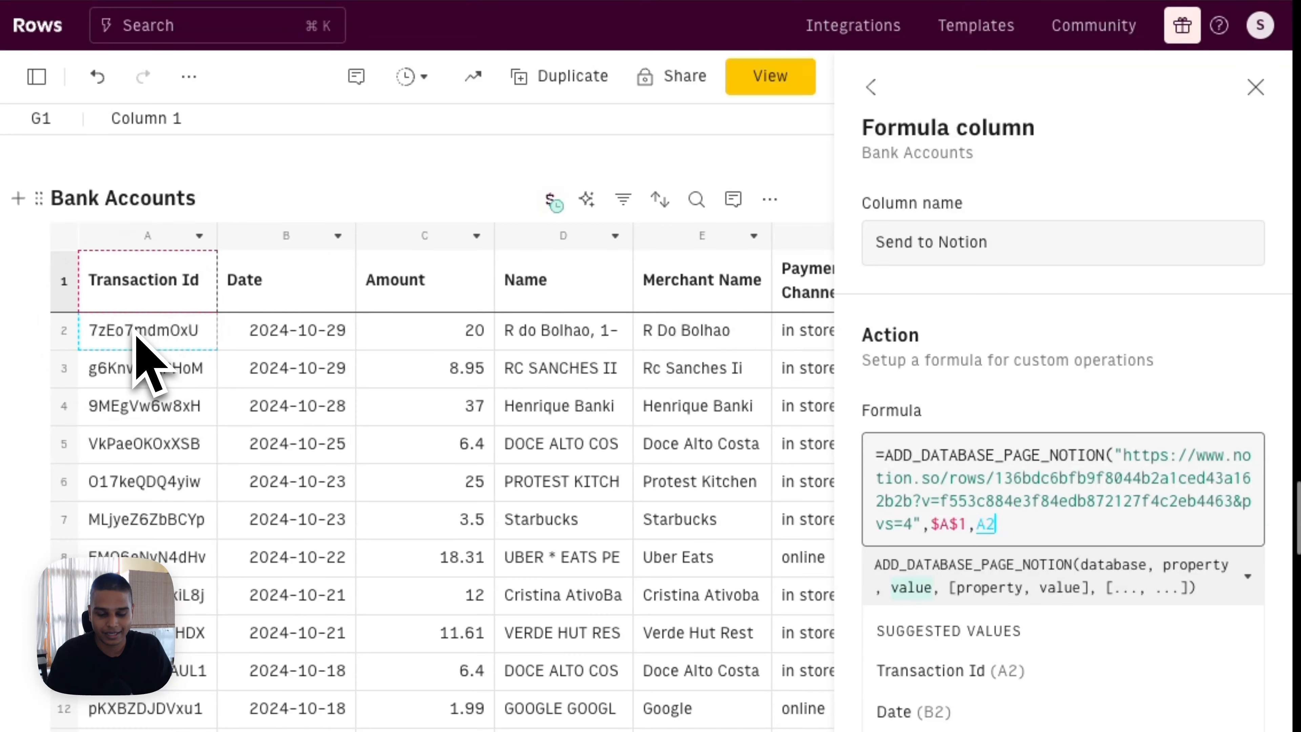
{"action": "left_click", "coordinate": [320, 279]}
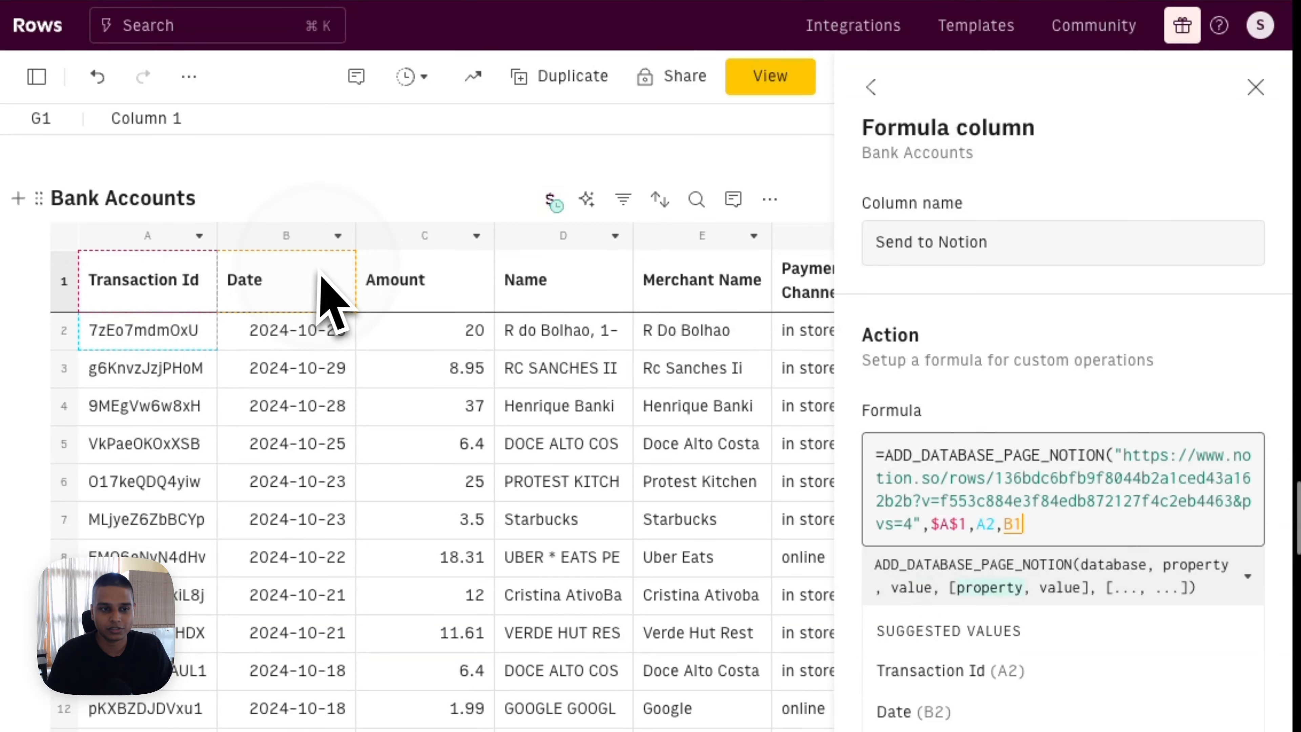
{"action": "key", "text": "F4"}
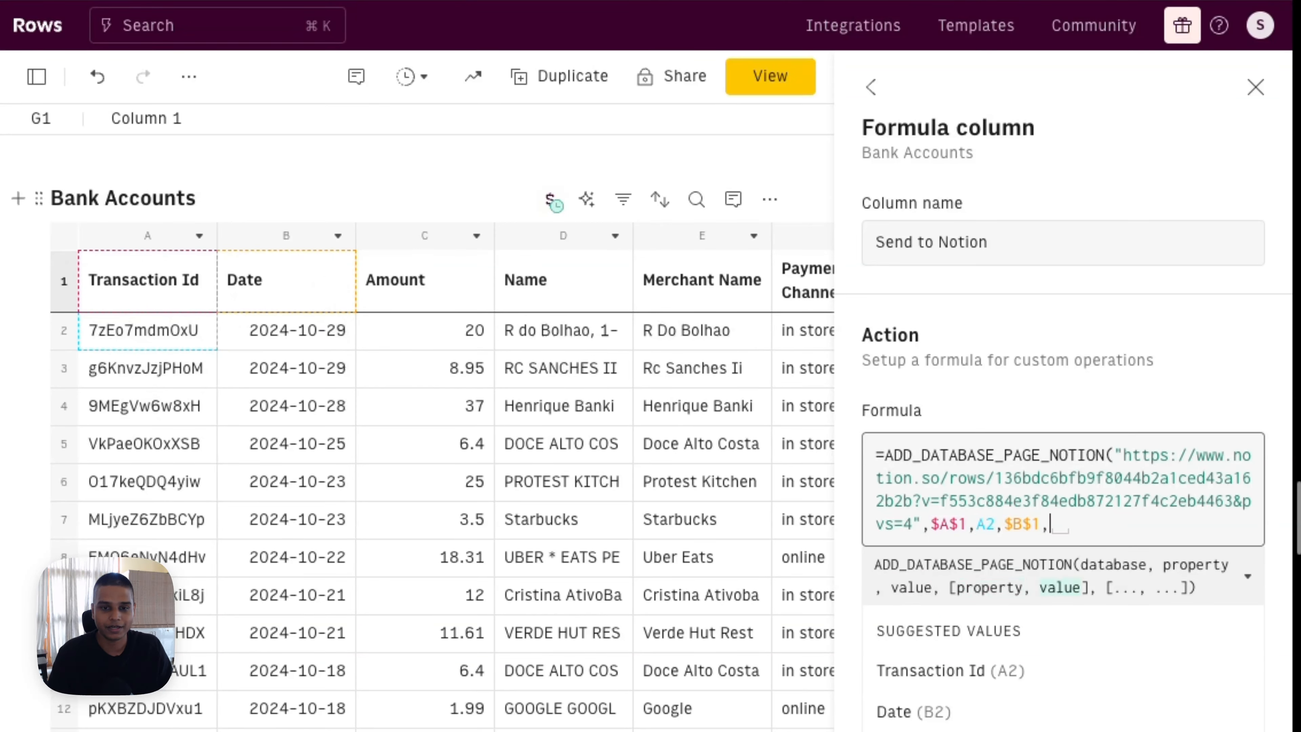
{"action": "left_click", "coordinate": [295, 333]}
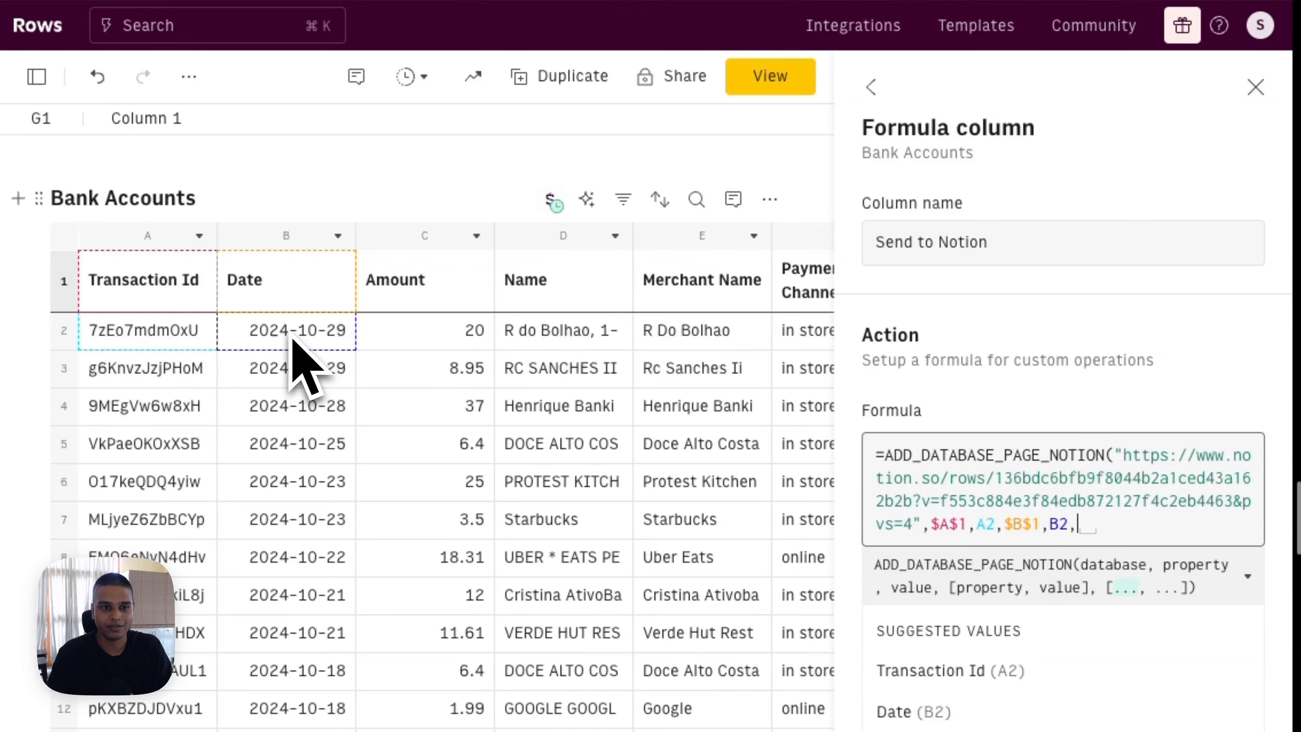
{"action": "left_click", "coordinate": [423, 298]}
{"action": "key", "text": "F4"}
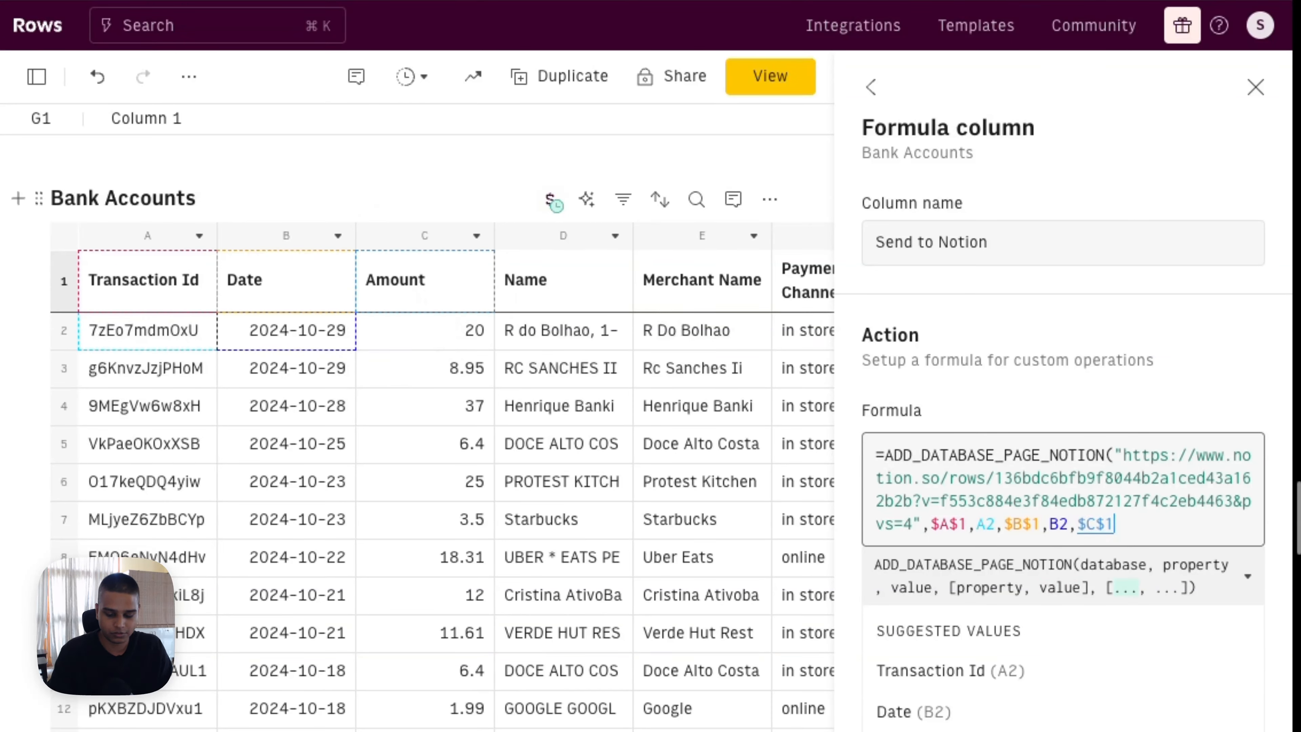
{"action": "type", "text": ","}
{"action": "left_click", "coordinate": [424, 326]}
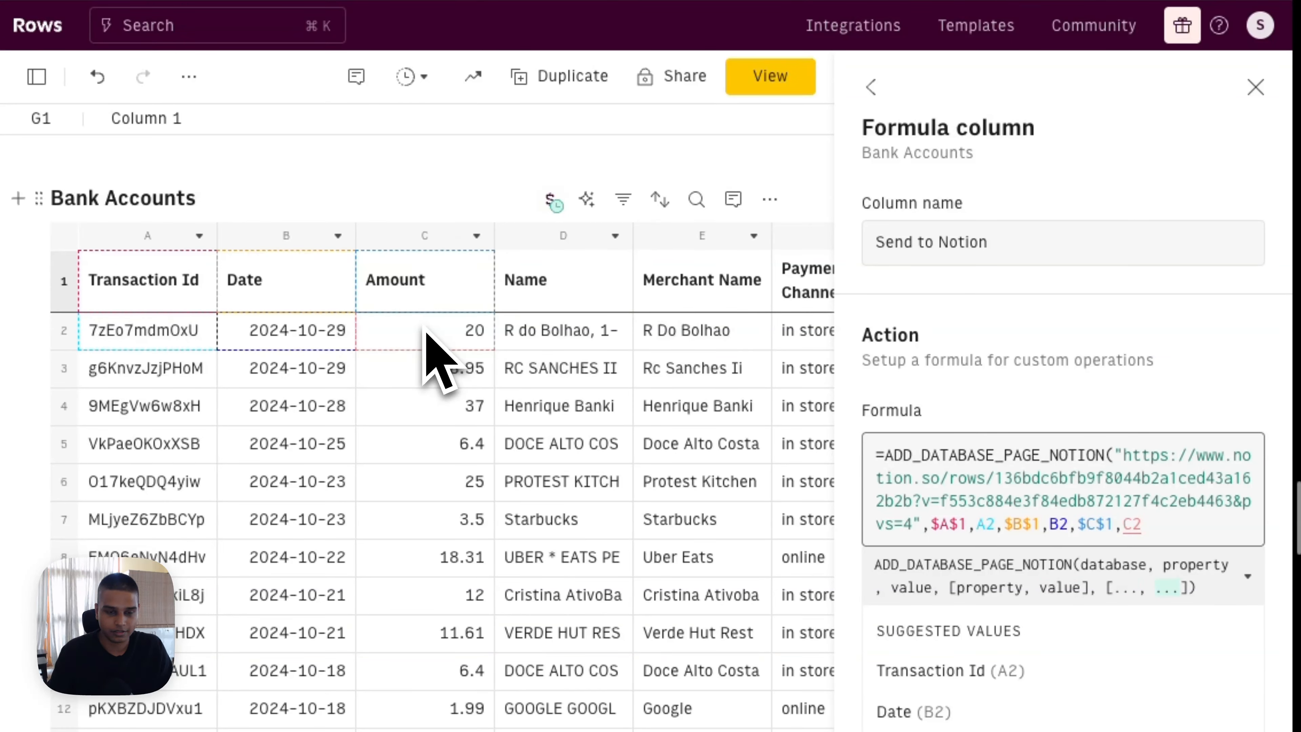
Step: Pair the Name, Merchant Name and Payment Channel headers with their row-2 values and close the formula
{"action": "left_click", "coordinate": [560, 287]}
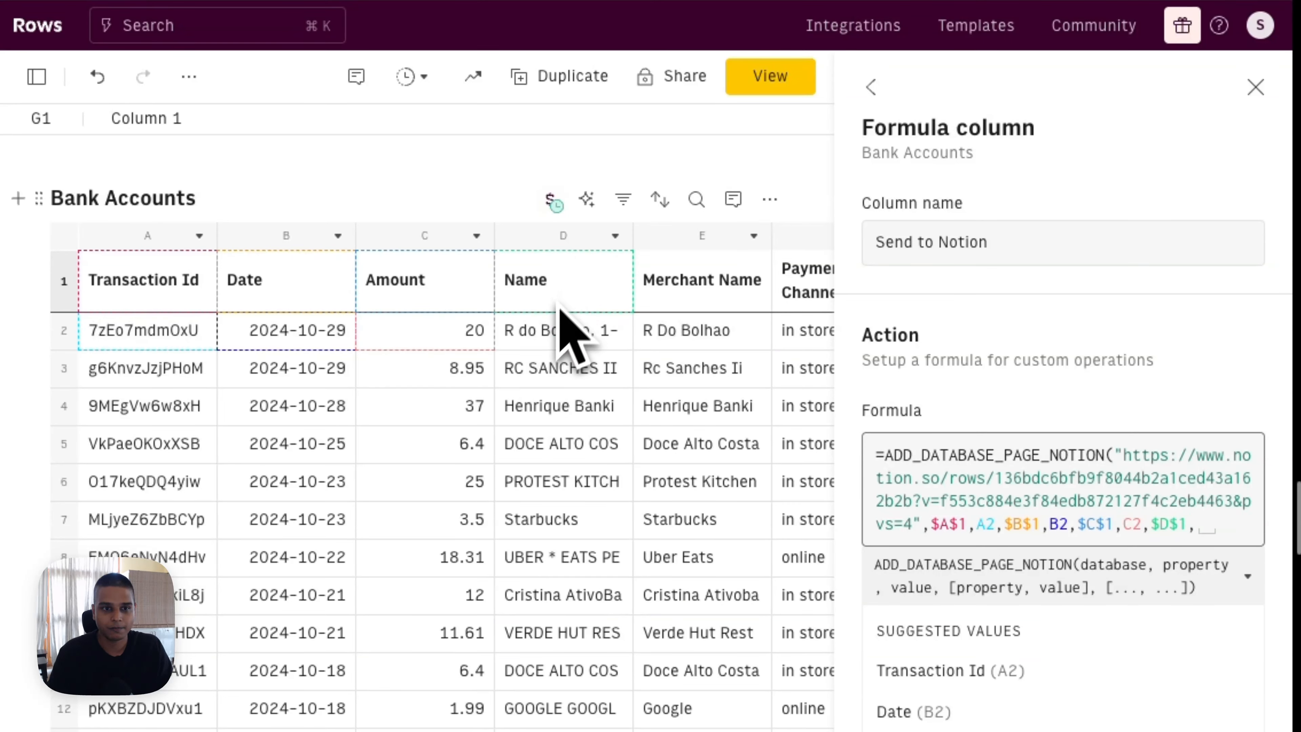
{"action": "left_click", "coordinate": [548, 332]}
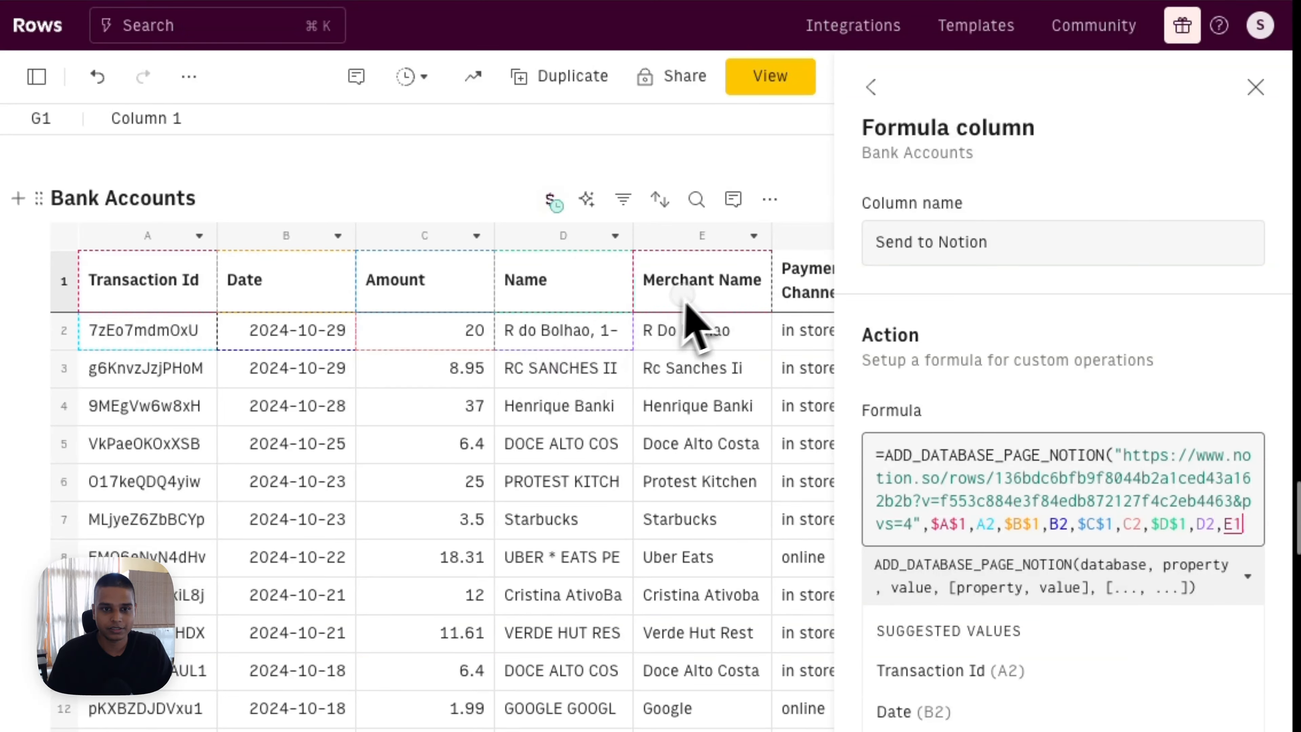
{"action": "left_click", "coordinate": [704, 300]}
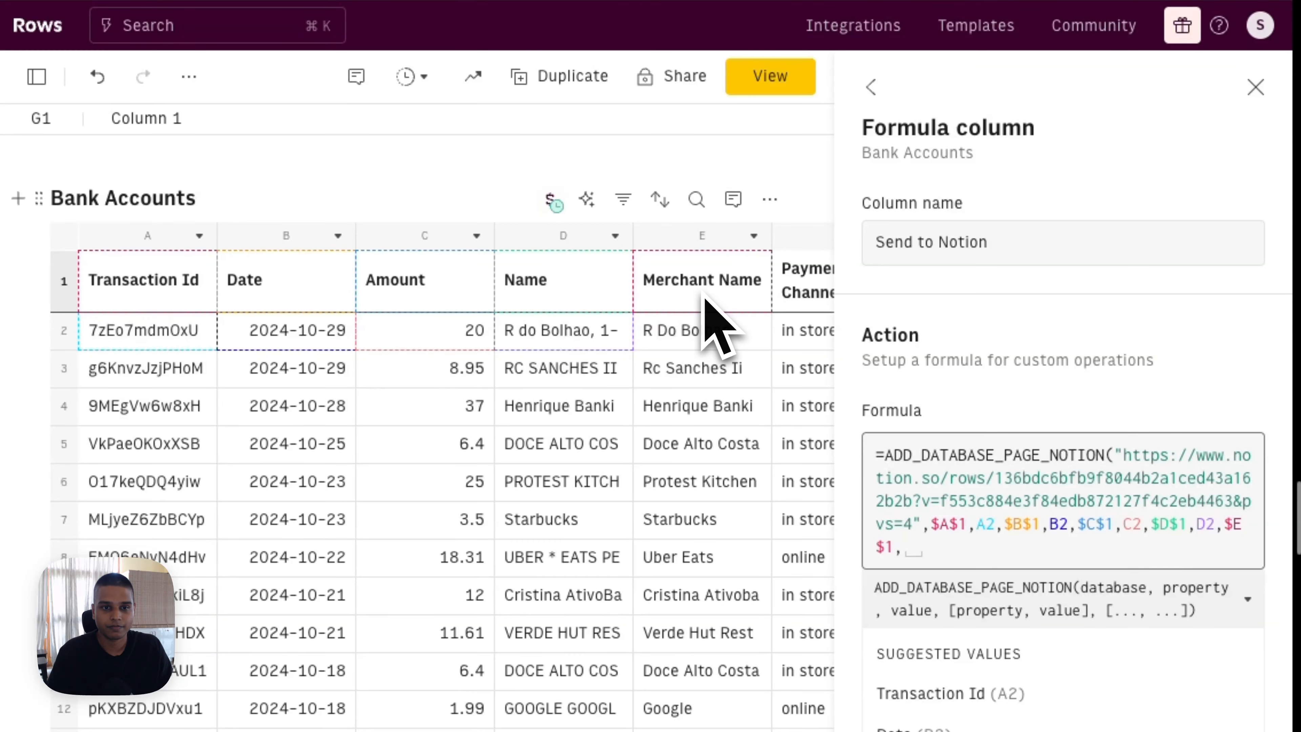
{"action": "left_click", "coordinate": [686, 336]}
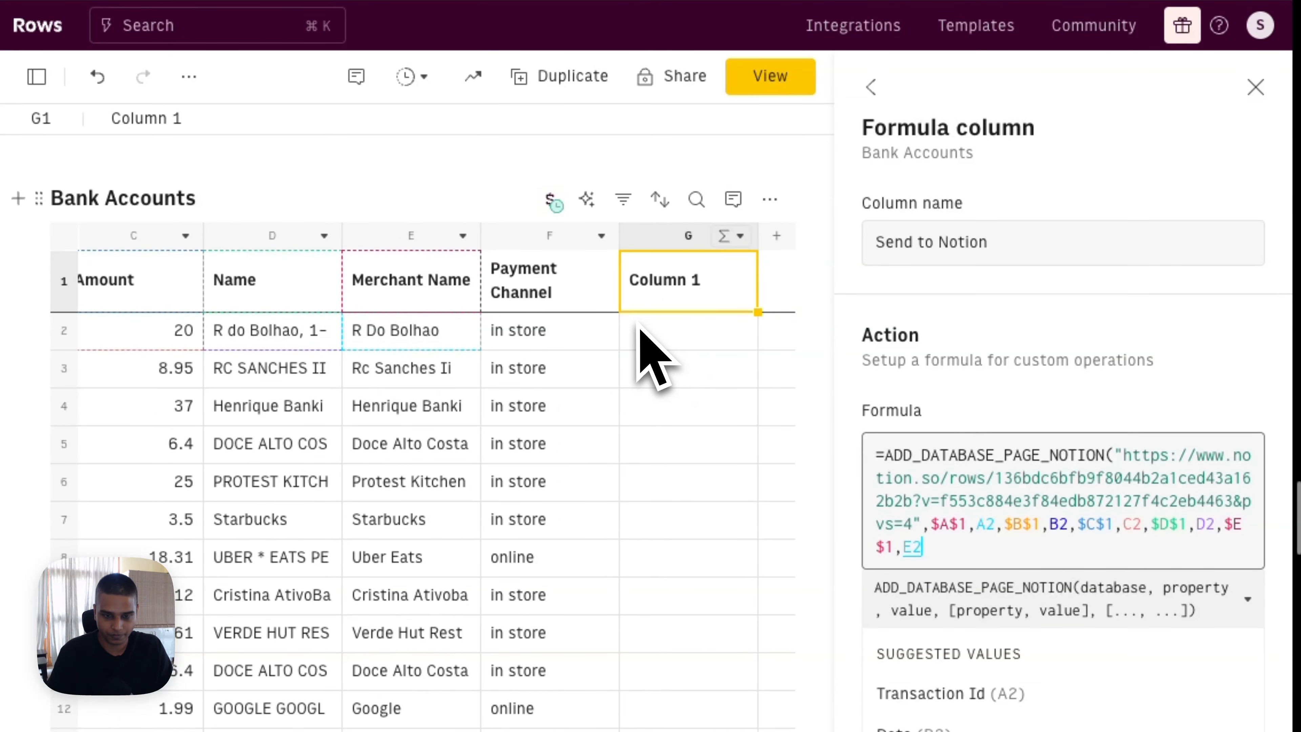
{"action": "left_click", "coordinate": [576, 297]}
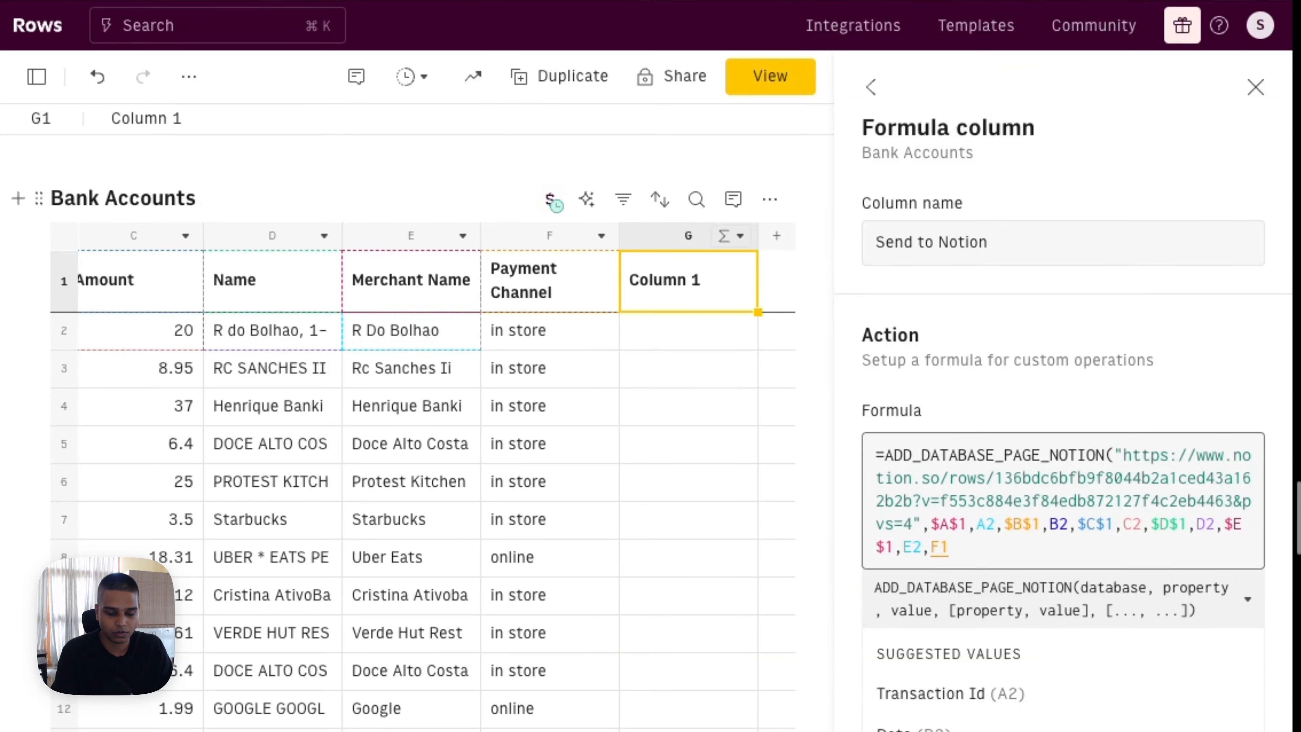
{"action": "type", "text": ","}
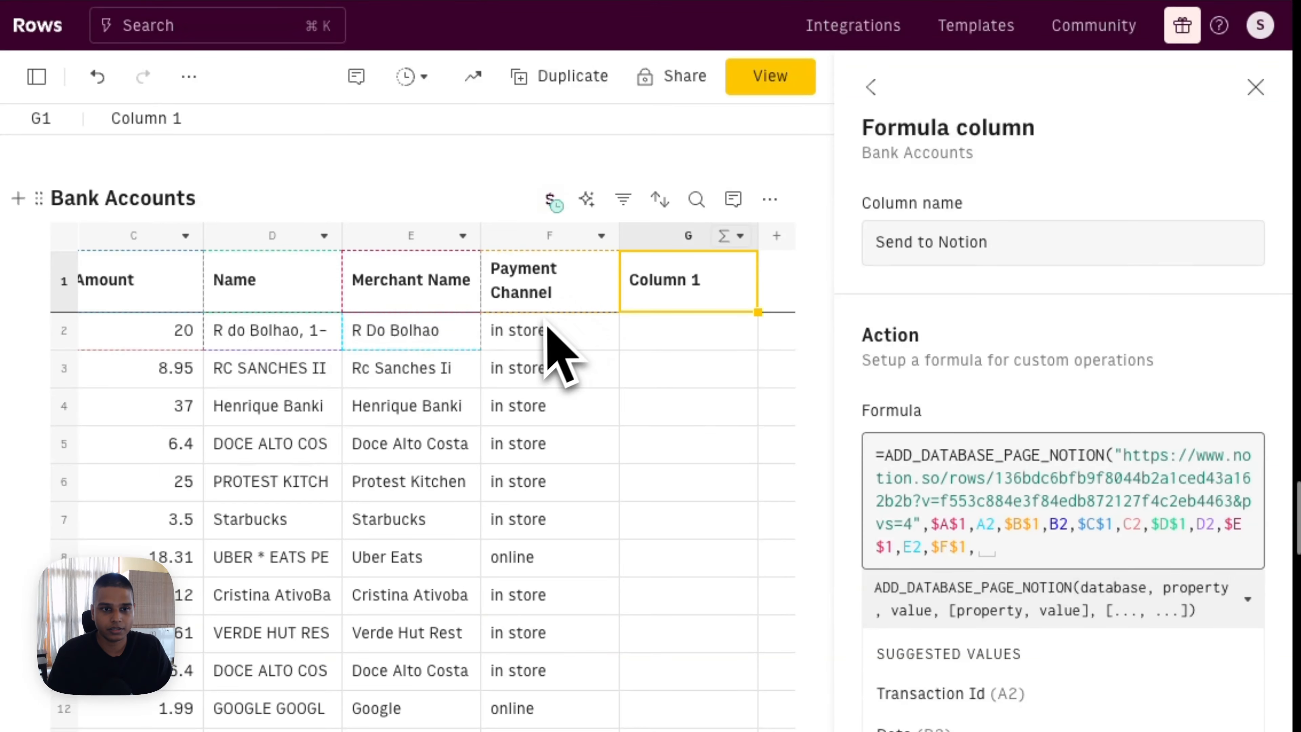
{"action": "left_click", "coordinate": [539, 332]}
{"action": "type", "text": ")"}
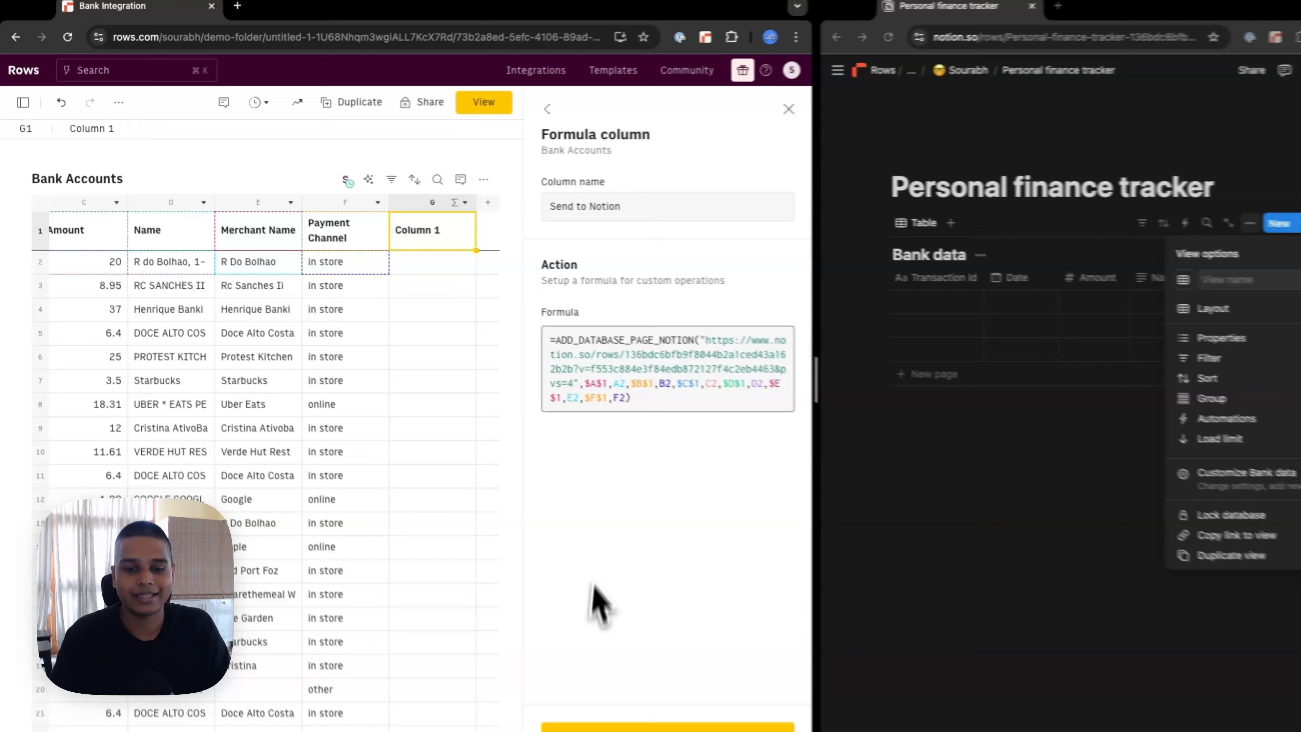
Step: Save the Send to Notion column and check the N26 transactions arriving in Notion's Bank data table
{"action": "left_click", "coordinate": [650, 728]}
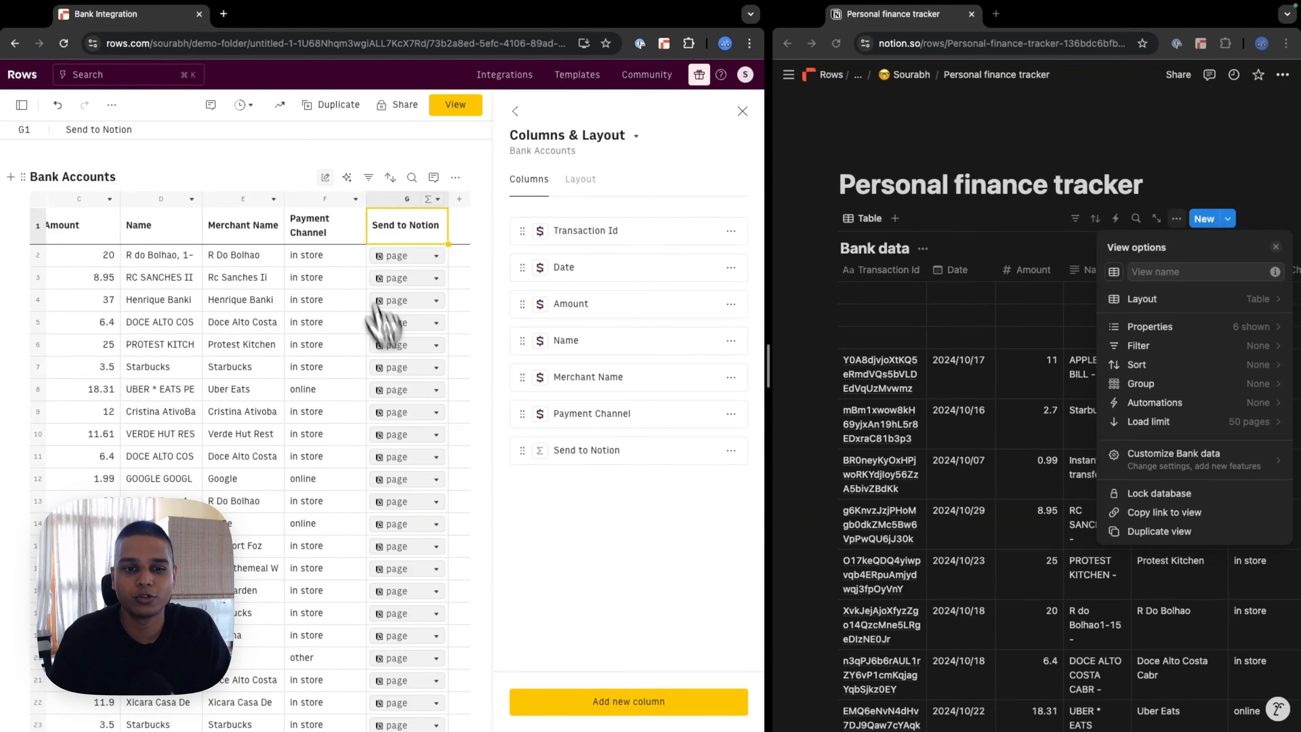
{"action": "scroll", "coordinate": [378, 305], "scroll_direction": "down", "scroll_amount": 5}
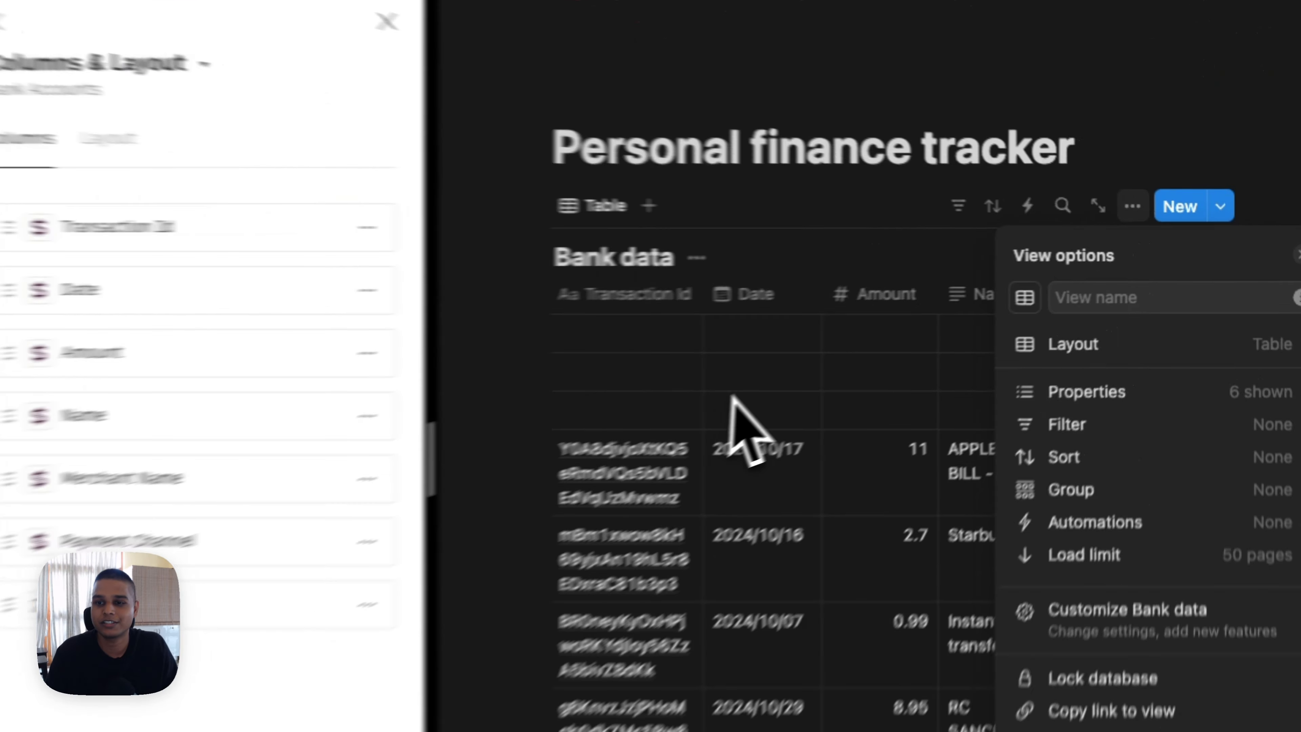
{"action": "left_click", "coordinate": [1275, 247]}
{"action": "scroll", "coordinate": [973, 538], "scroll_direction": "down", "scroll_amount": 15}
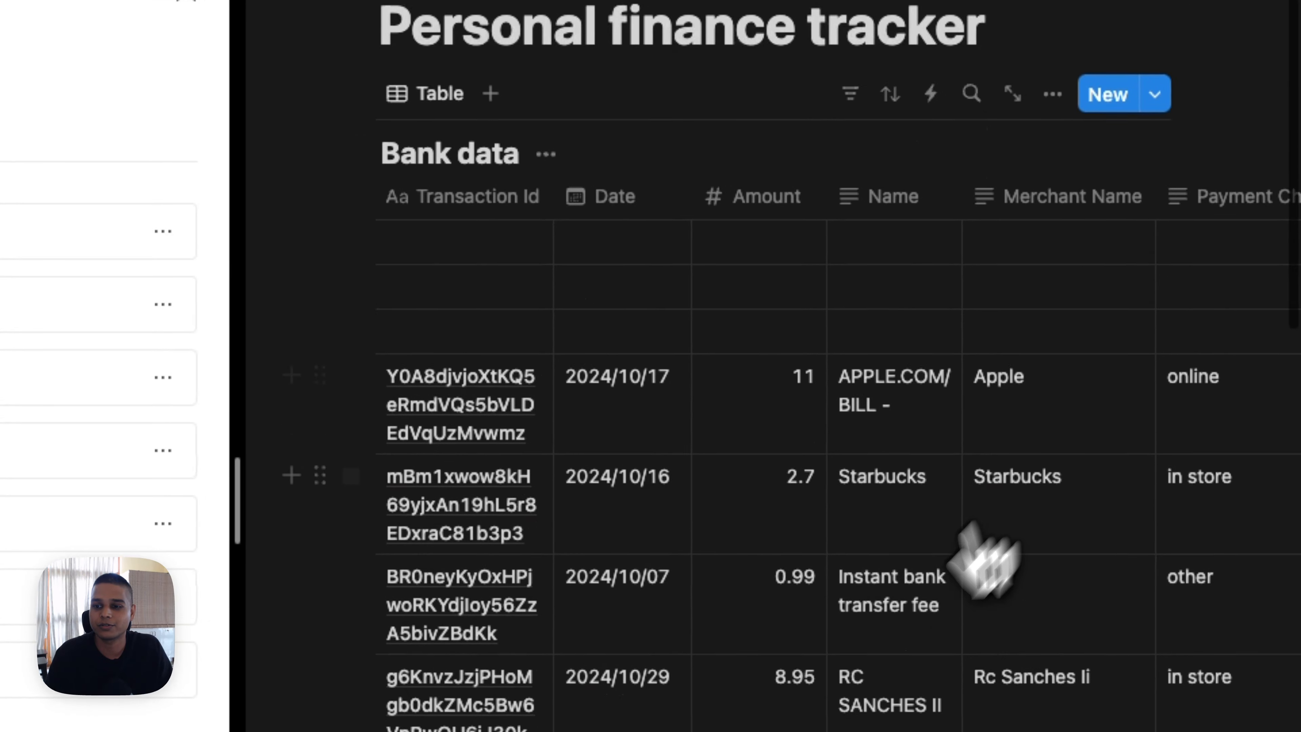
{"action": "scroll", "coordinate": [538, 169], "scroll_direction": "up", "scroll_amount": 15}
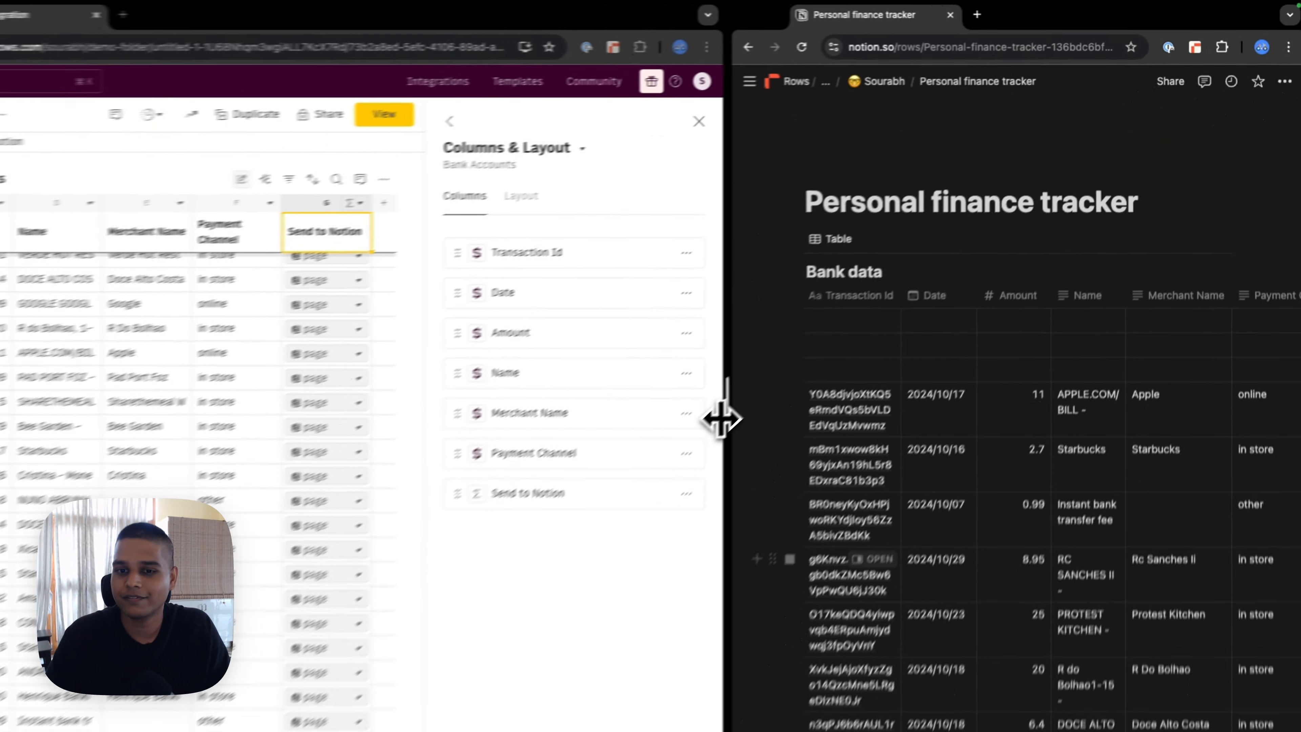
{"action": "scroll", "coordinate": [955, 454], "scroll_direction": "down", "scroll_amount": 2}
{"action": "scroll", "coordinate": [956, 464], "scroll_direction": "down", "scroll_amount": 15}
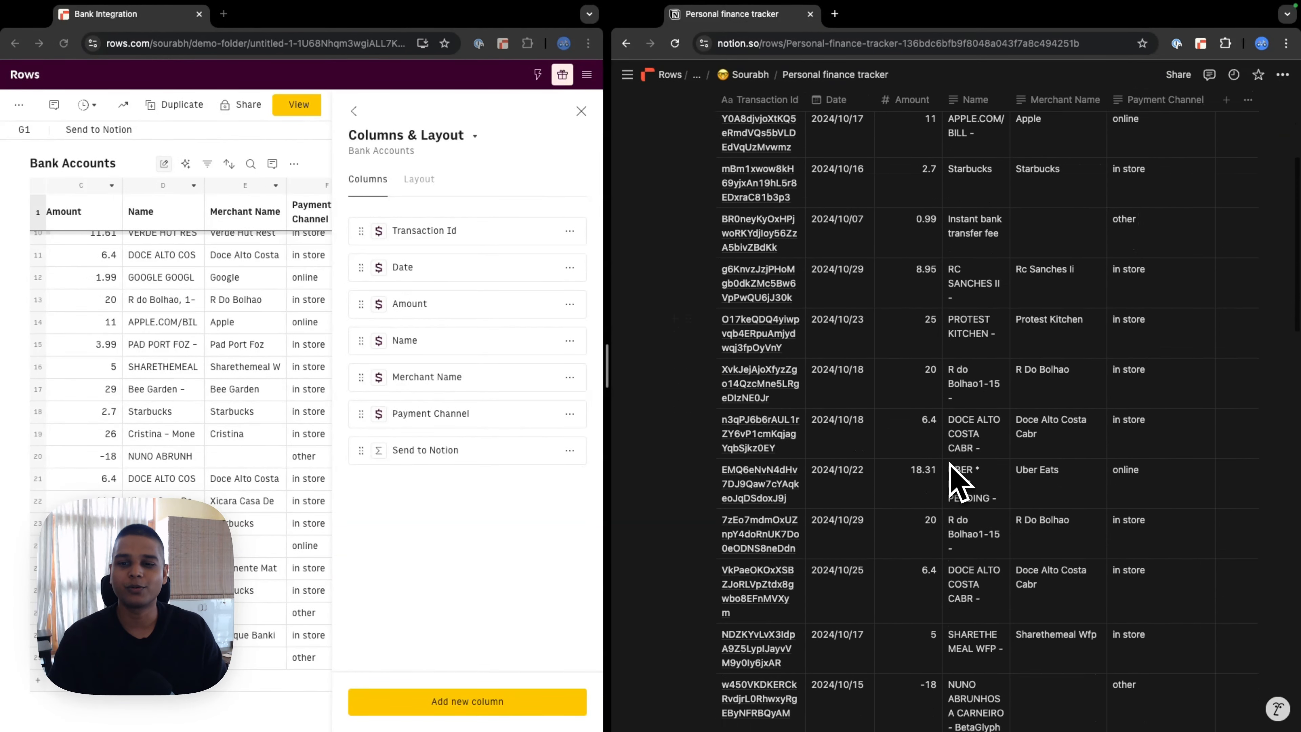
{"action": "scroll", "coordinate": [986, 418], "scroll_direction": "down", "scroll_amount": 4}
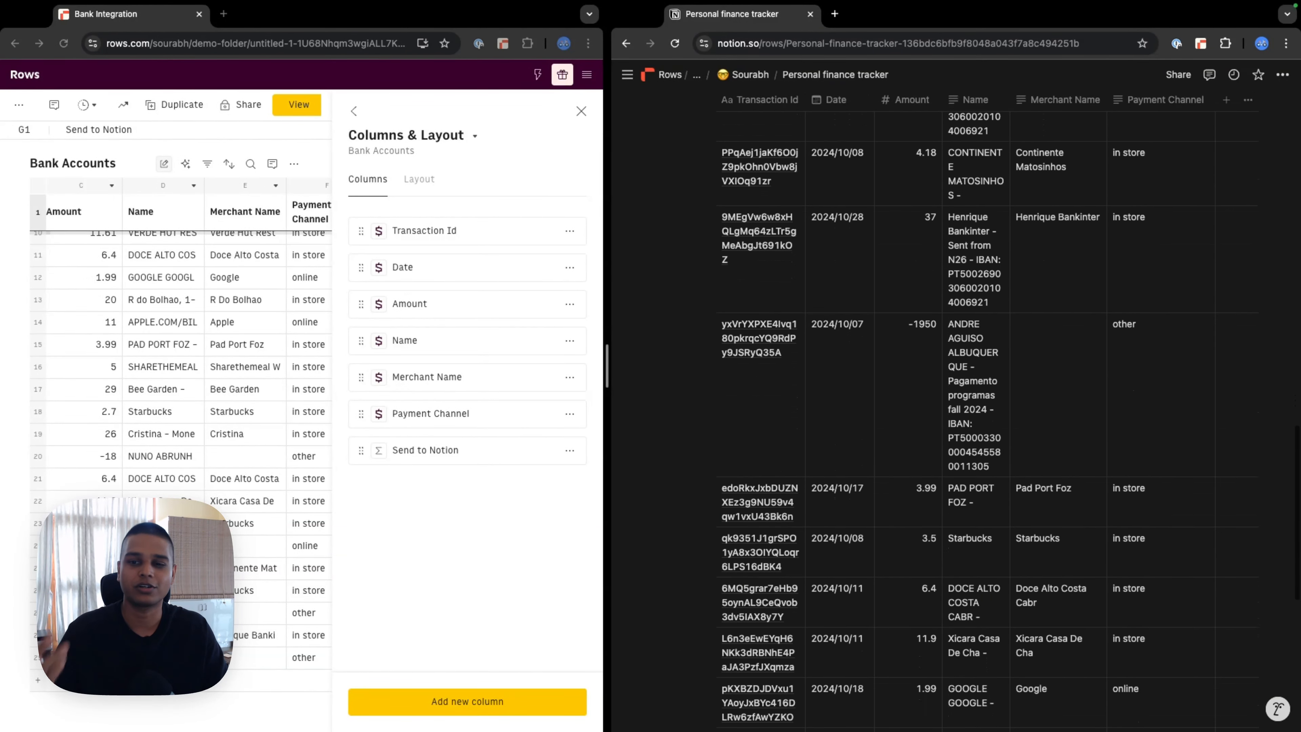